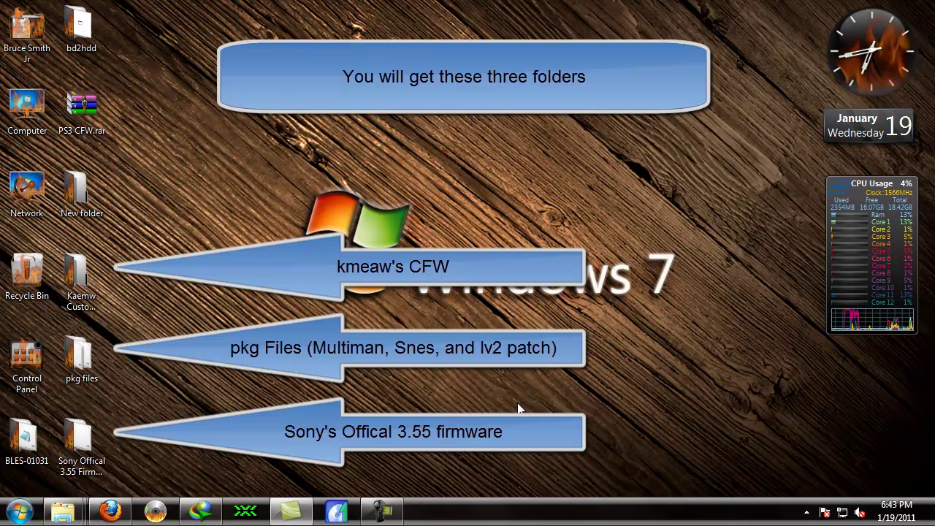
- Inspect the contents of the Kaemw Custom Firmware folder on the desktop, including its UPDATE subfolder, and close it
double_click(81, 281)
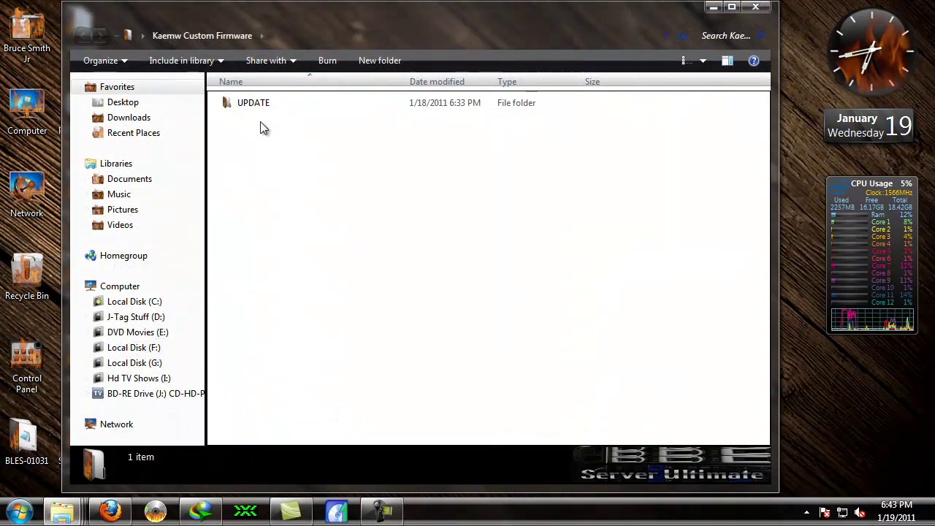
left_click(266, 109)
double_click(265, 110)
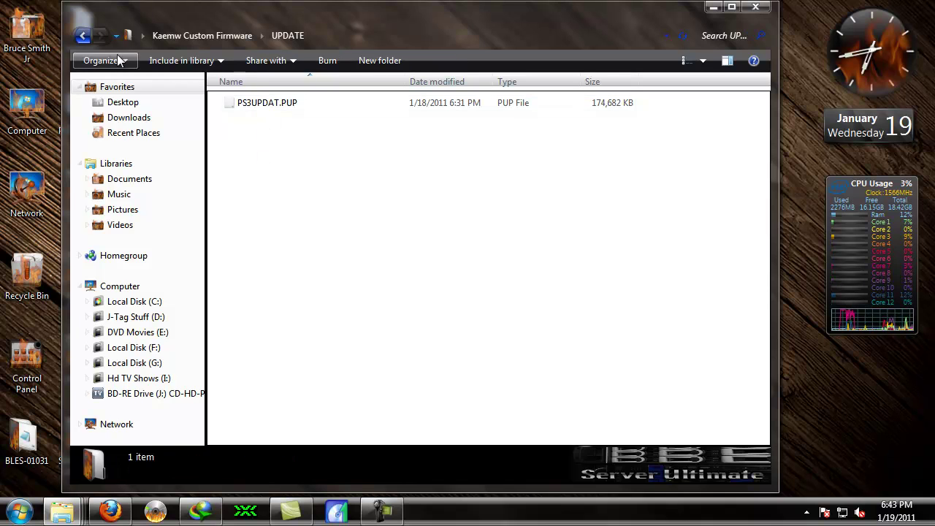
left_click(757, 9)
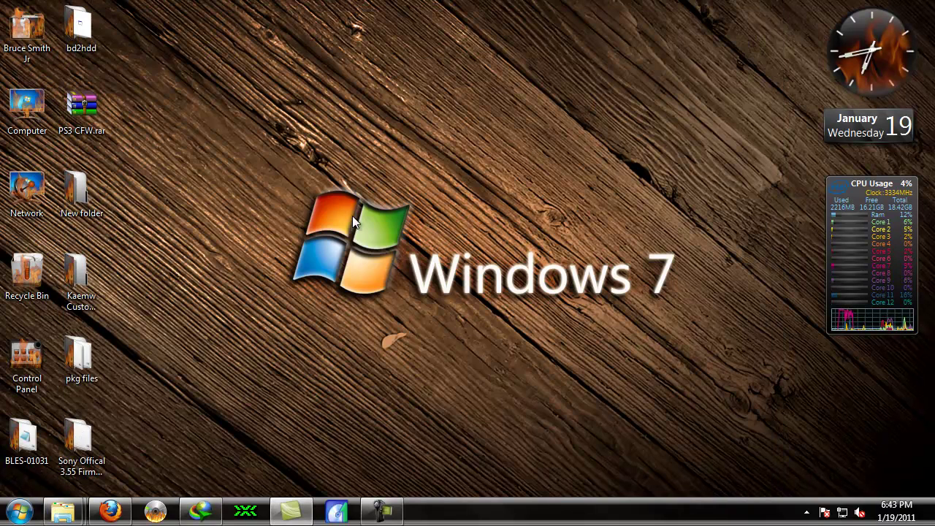
- Inspect the contents of the pkg files folder and the Sony Offical 3.55 Firmware folder on the desktop, closing each one
double_click(79, 357)
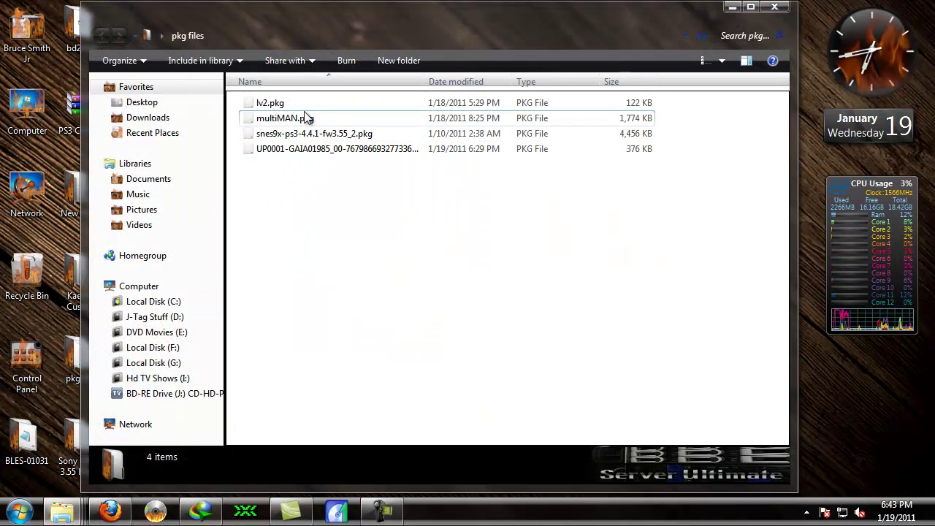
left_click(774, 7)
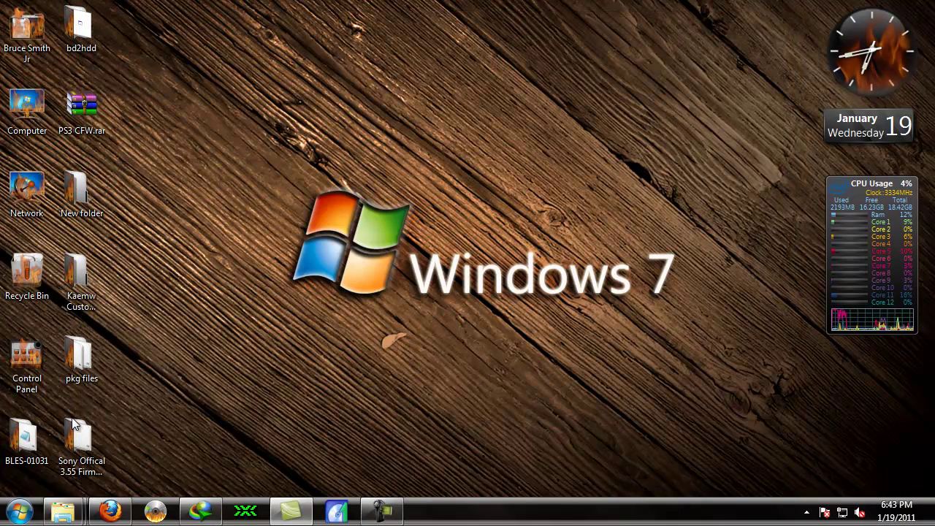
double_click(76, 439)
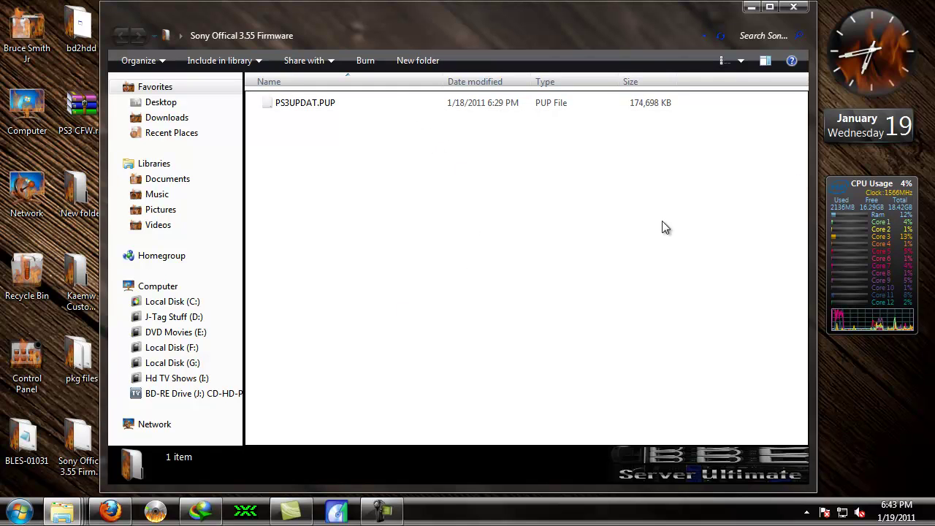
mouse_move(860, 37)
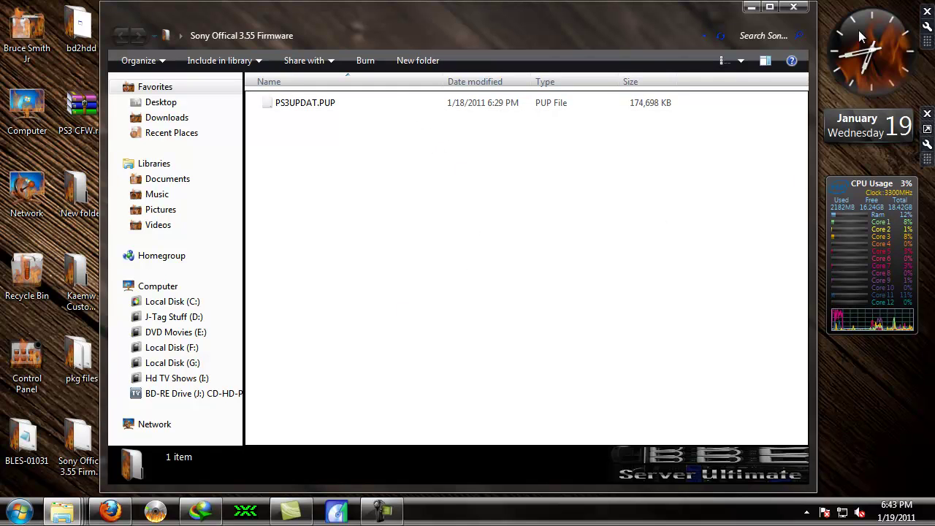
left_click(793, 10)
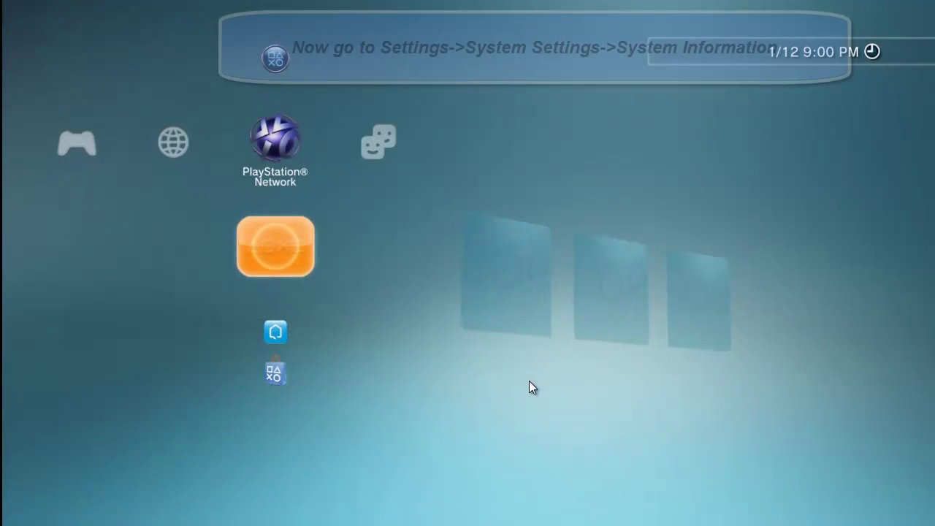
- Open System Settings within the Settings category of the PS3 home menu
key("Left")
key("Left")
key("Left")
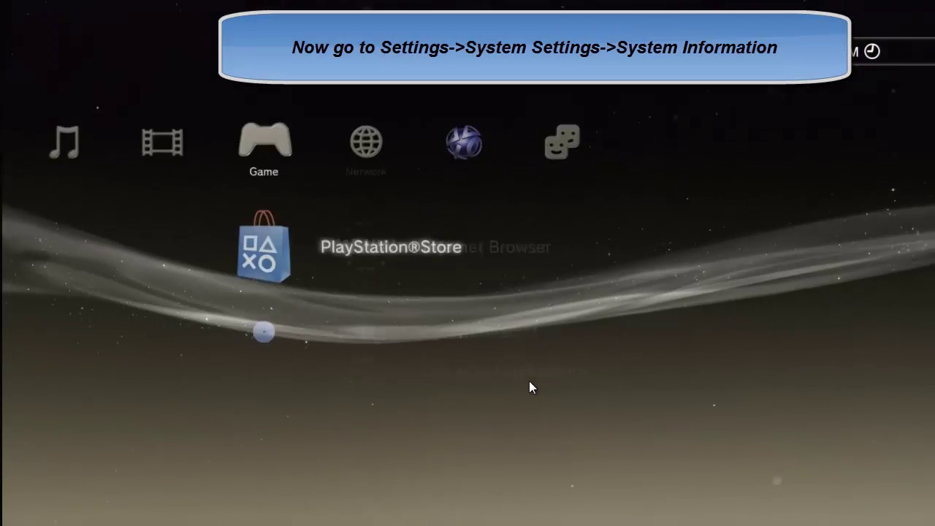
key("Left")
key("Left")
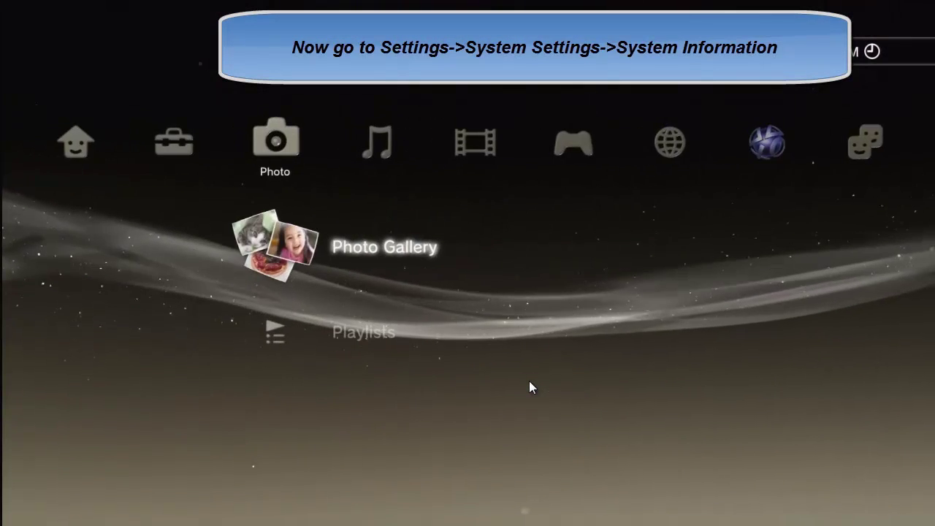
key("Down")
key("Down")
key("Down")
key("Down")
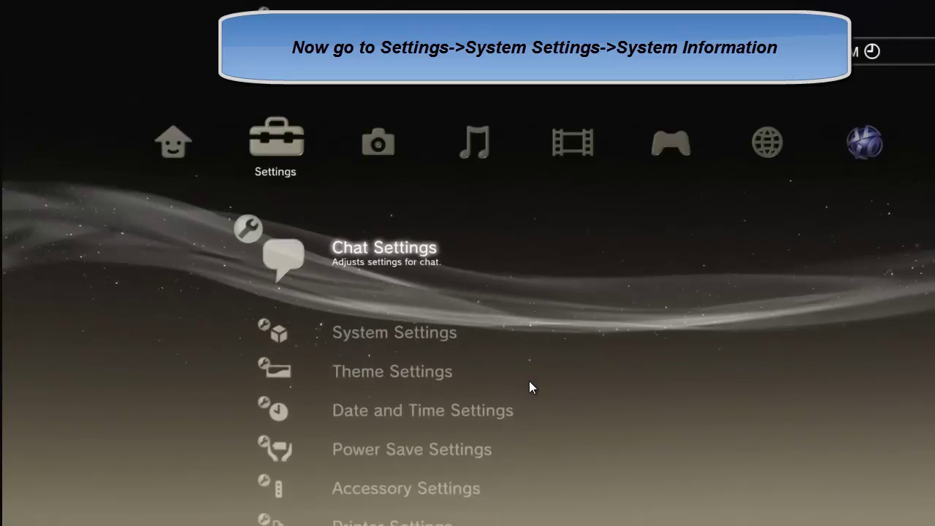
key("Return")
- Open System Information in the System Settings list to check the console's firmware version, and leave the page
key("Down")
key("Down")
key("Down")
key("Down")
key("Down")
key("Down")
key("Down")
key("Down")
key("Down")
key("Down")
key("Down")
key("Down")
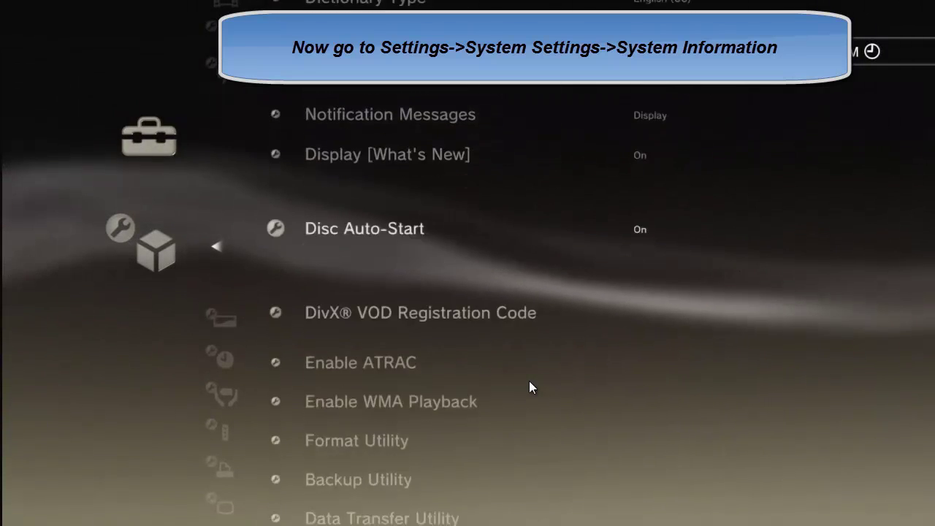
key("Down")
key("Down")
key("Down")
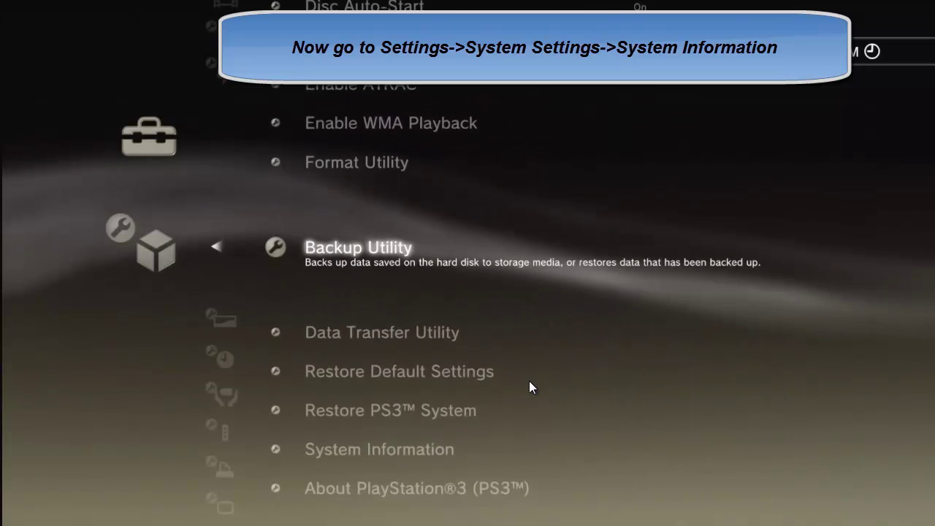
key("Down")
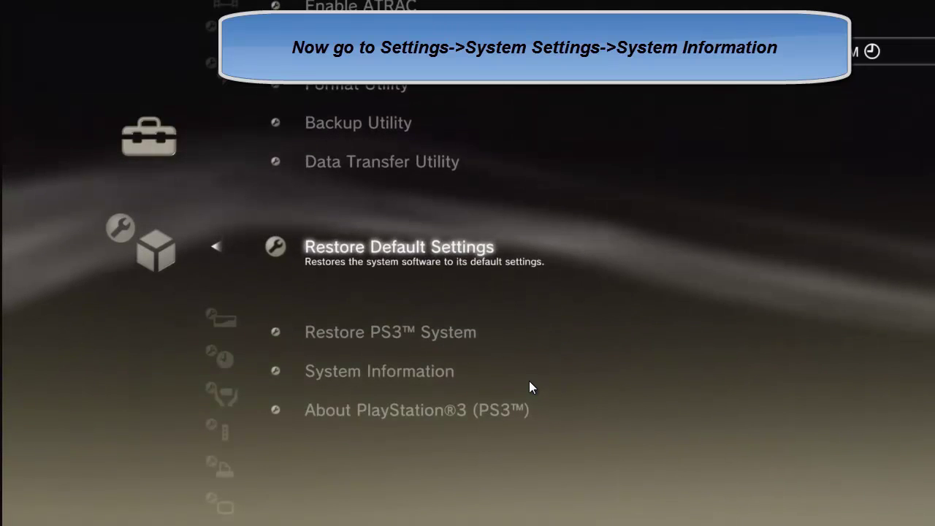
key("Down")
key("Up")
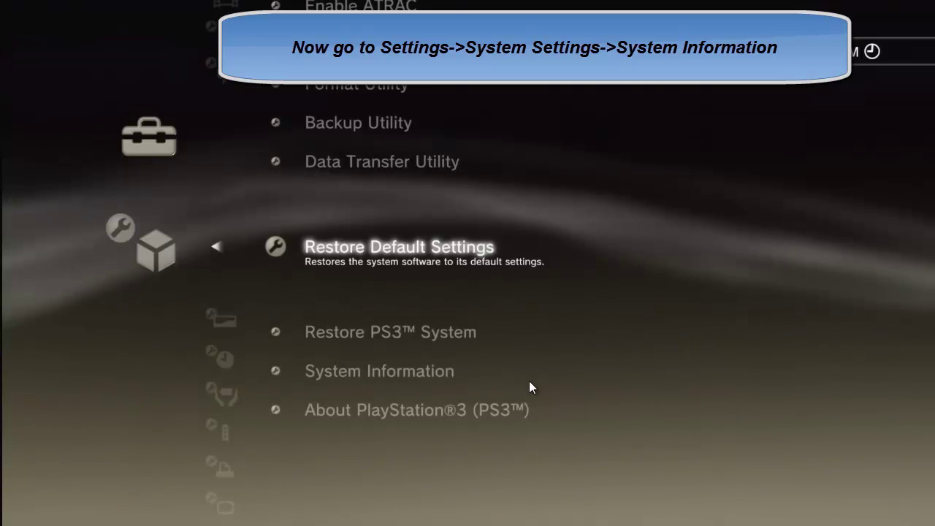
key("Down")
key("Down")
key("Return")
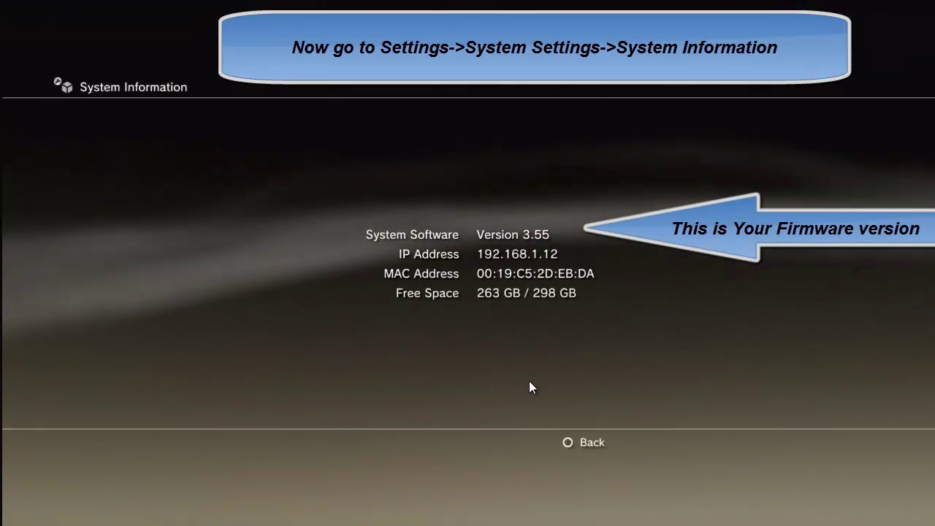
key("Escape")
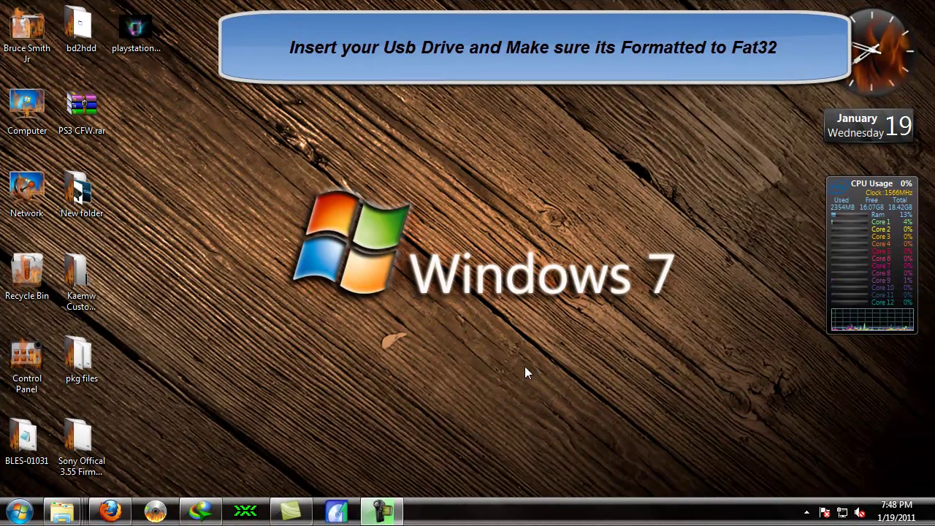
- In Computer, check the file system of the PS3 CFW (H:) USB drive and open the drive
left_click(19, 511)
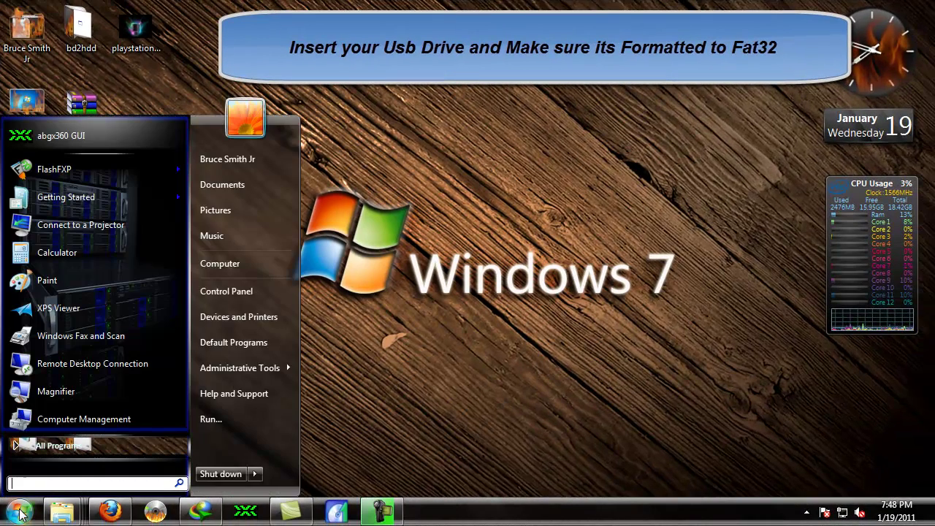
left_click(200, 269)
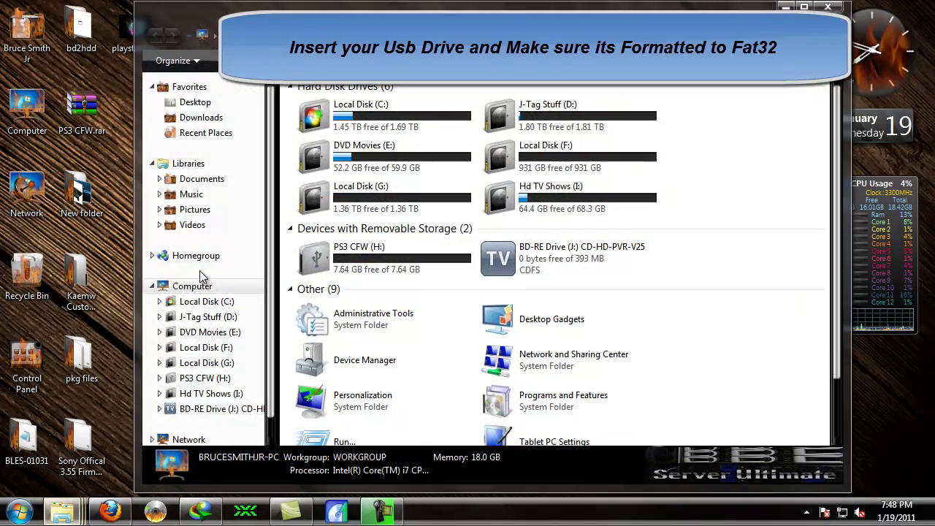
left_click(406, 257)
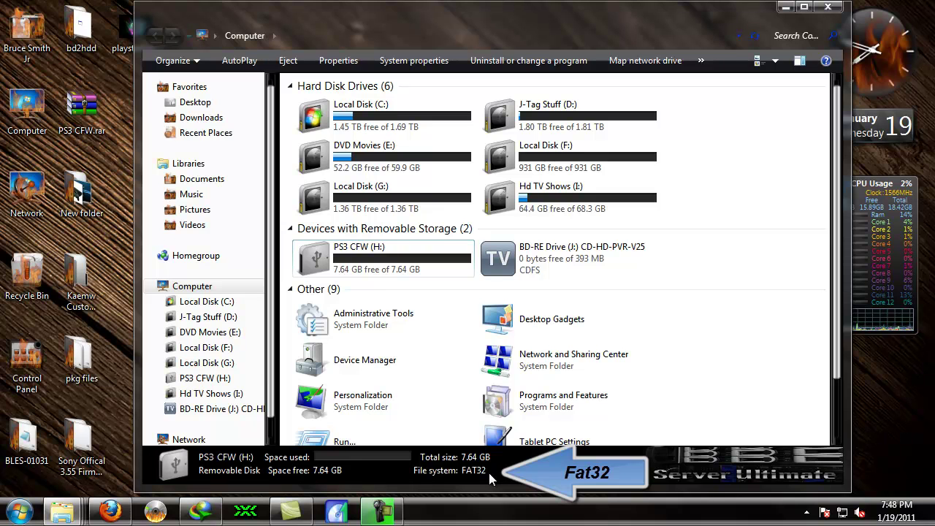
double_click(413, 270)
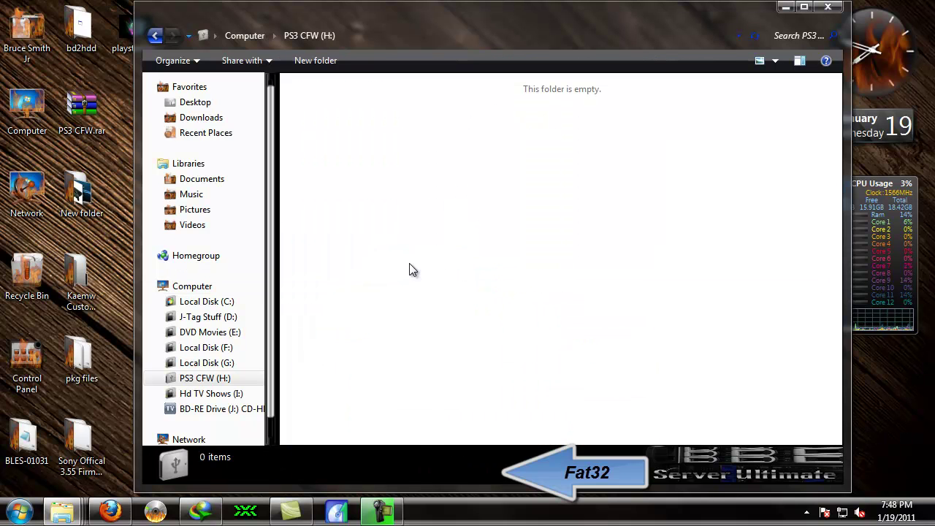
- Create a new folder named PS3 in the root of the PS3 CFW (H:) drive
right_click(399, 175)
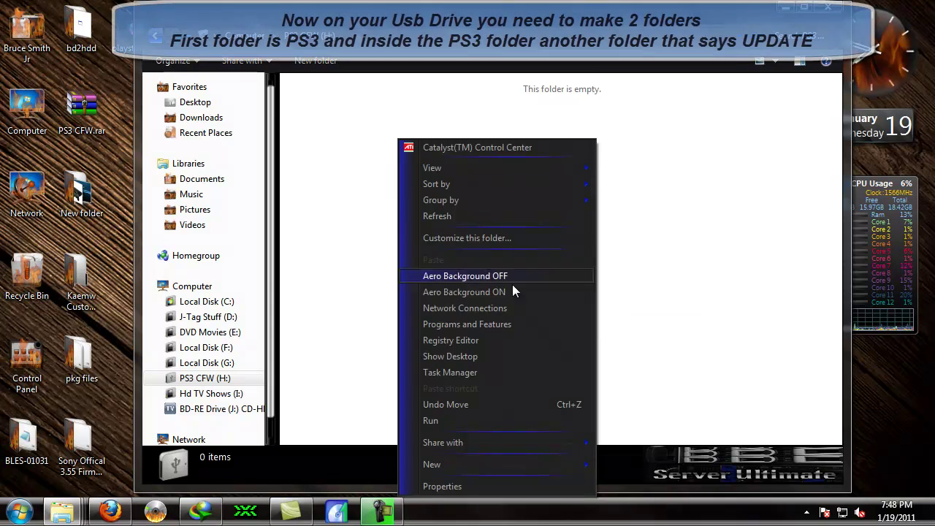
mouse_move(591, 464)
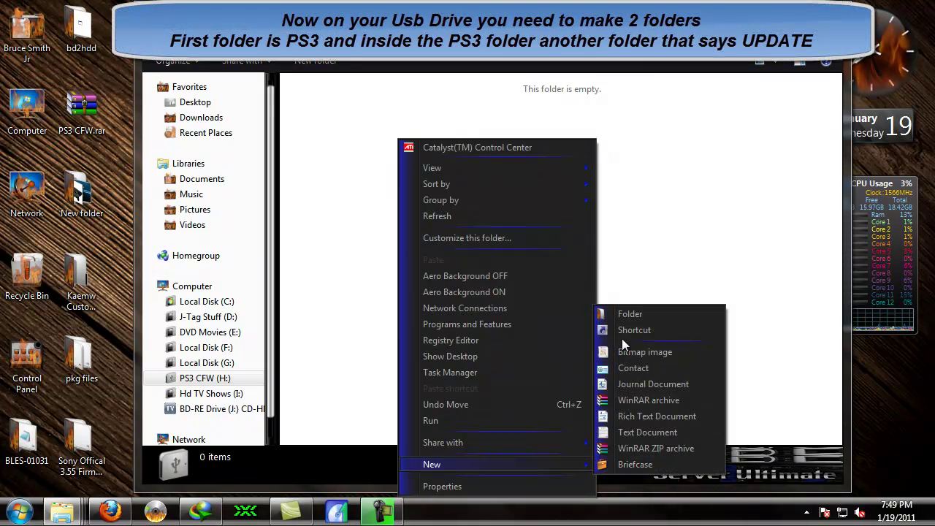
left_click(630, 314)
type("PS3")
key("Return")
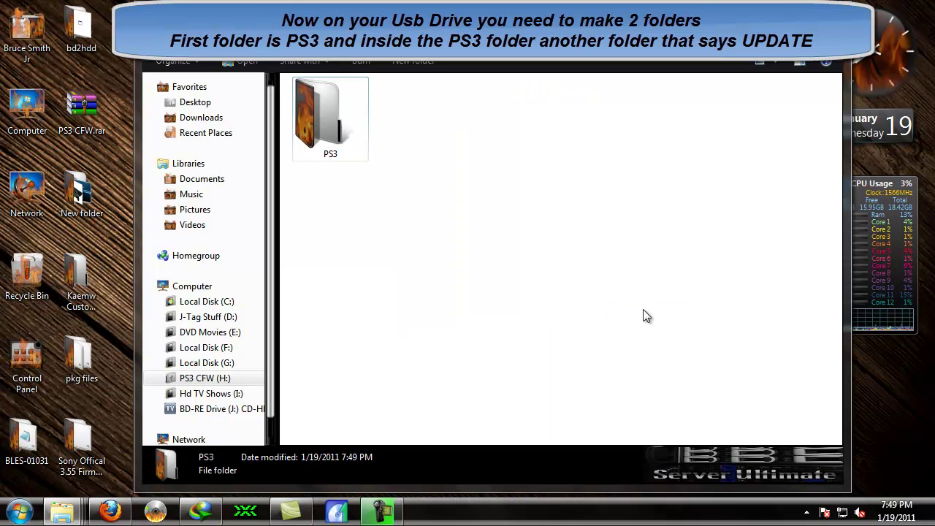
- Create a new folder named UPDATE inside the PS3 folder on the USB drive
key("Return")
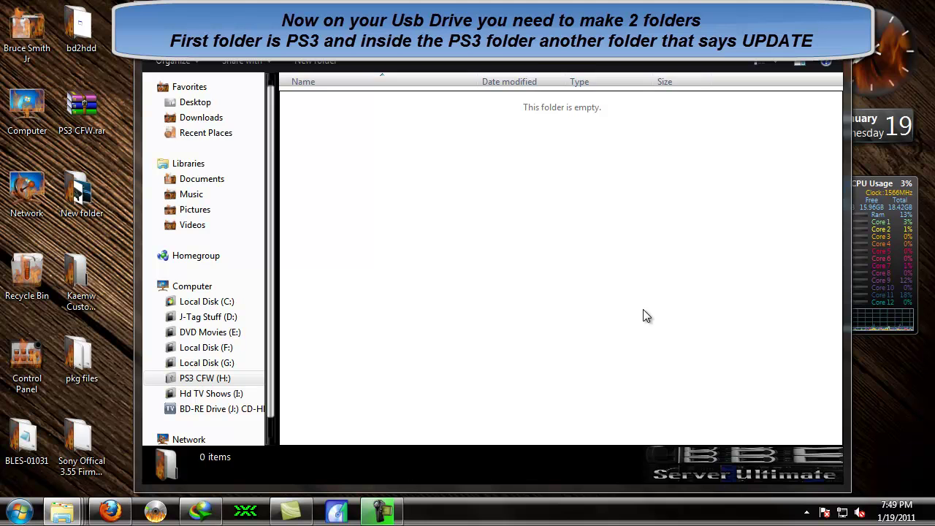
right_click(645, 316)
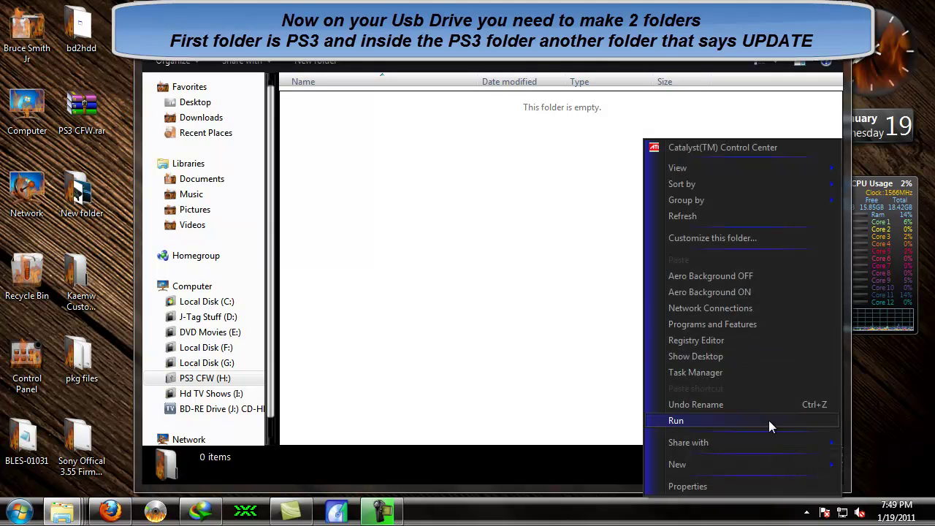
mouse_move(735, 465)
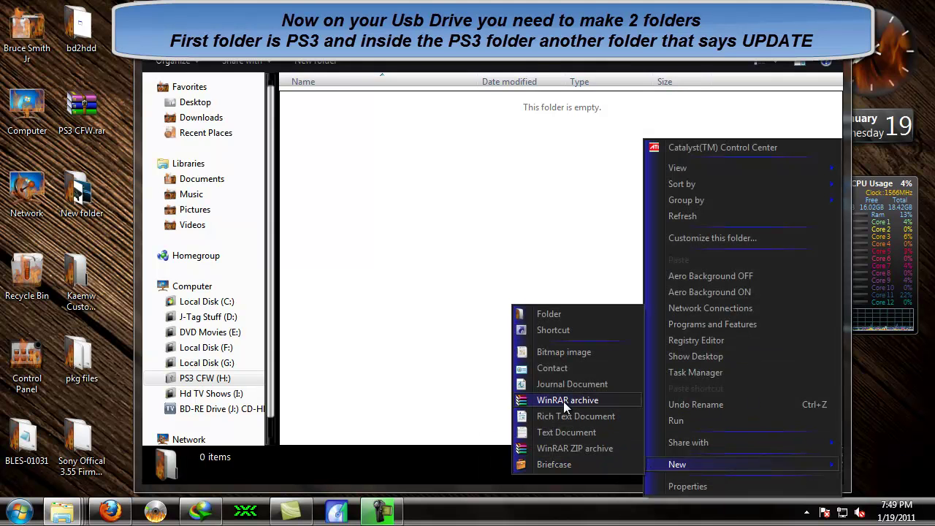
left_click(541, 315)
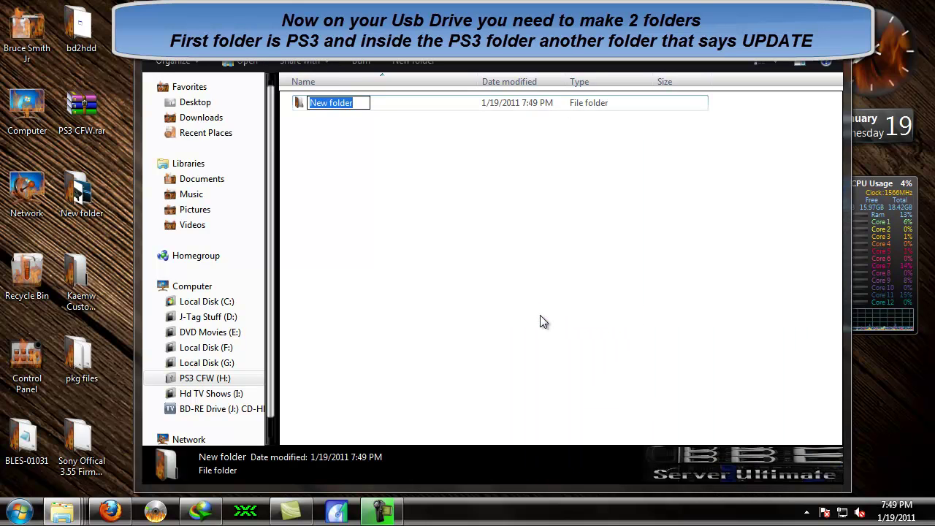
type("UPDA")
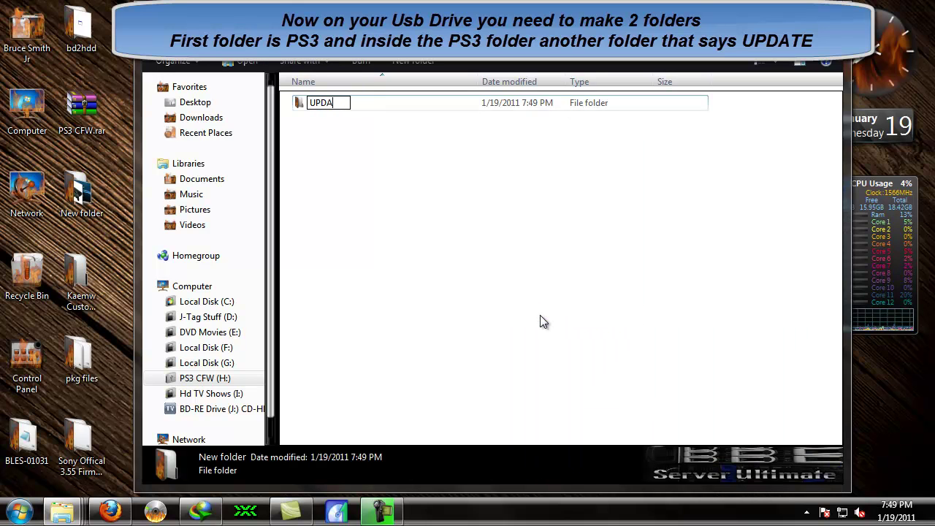
type("TE")
key("Return")
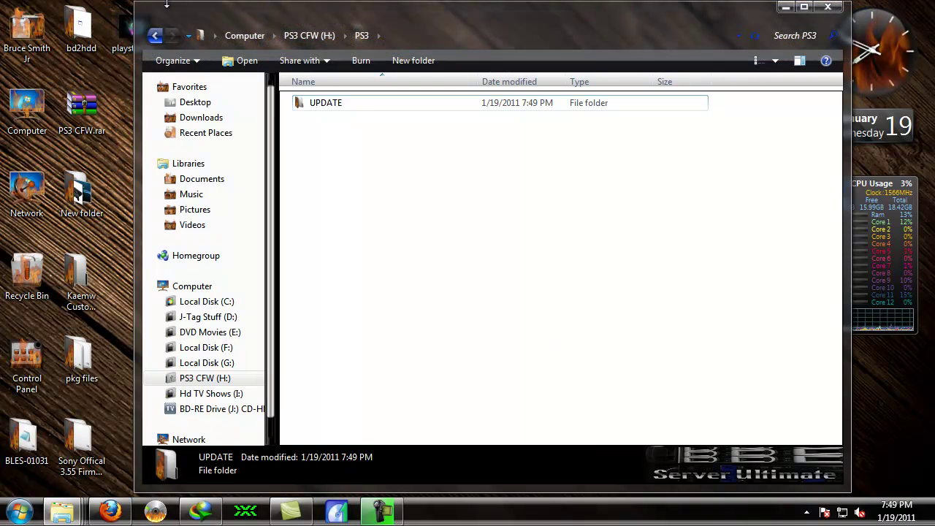
- Copy PS3UPDAT.PUP from the desktop's Sony Offical 3.55 Firmware folder into the USB drive's UPDATE folder, with both windows side by side
key("Return")
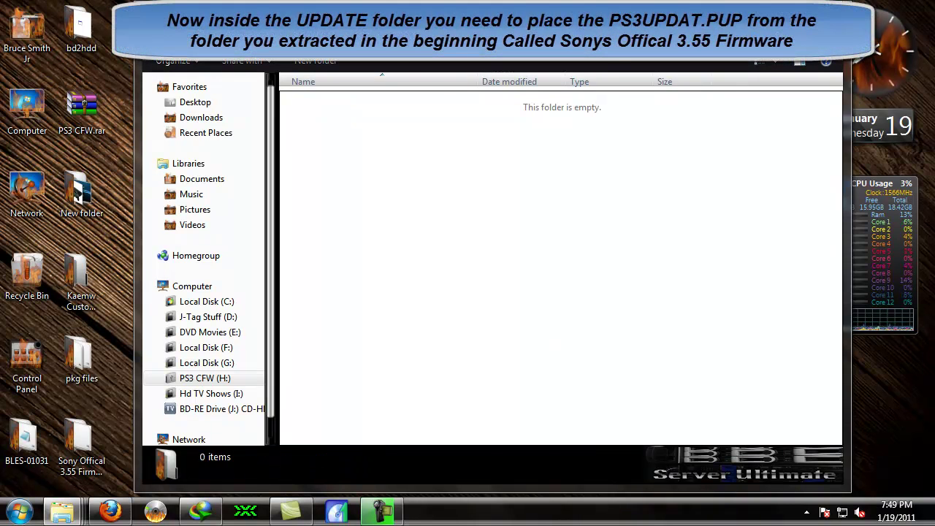
key("super+Right")
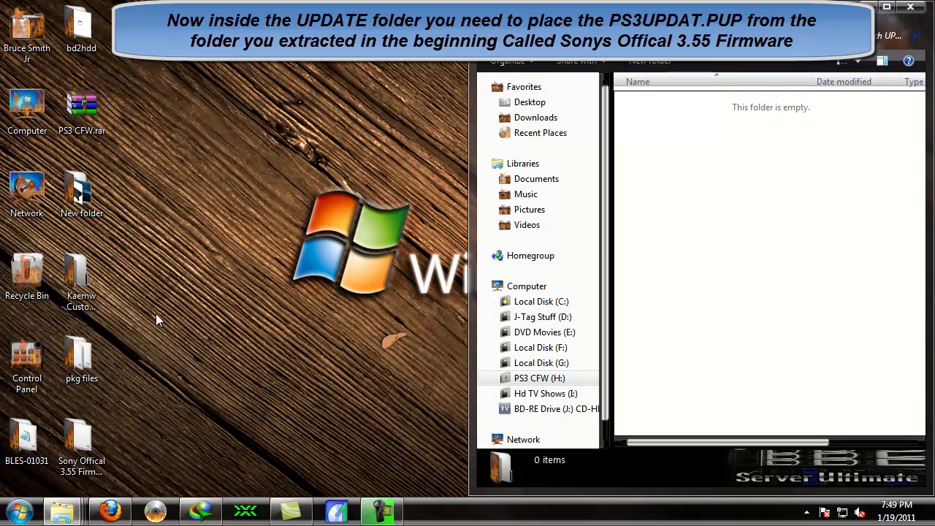
double_click(84, 442)
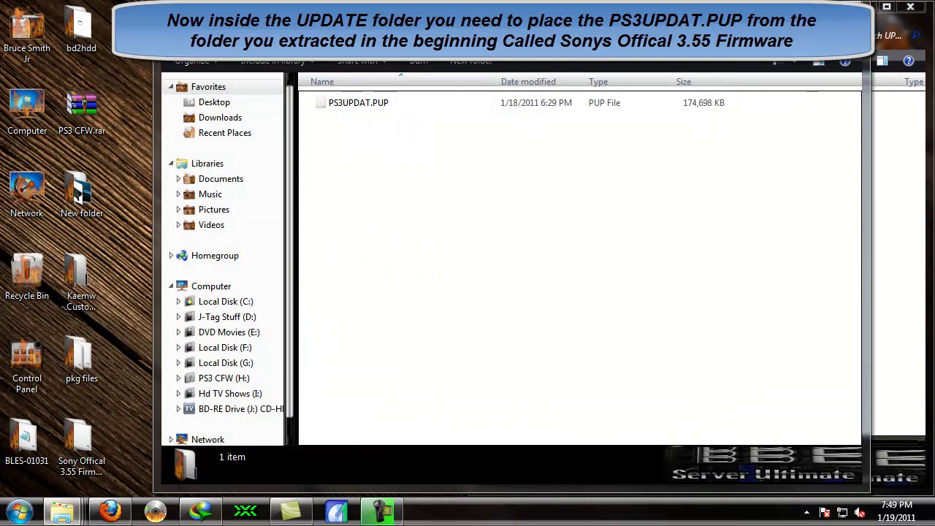
key("super+Left")
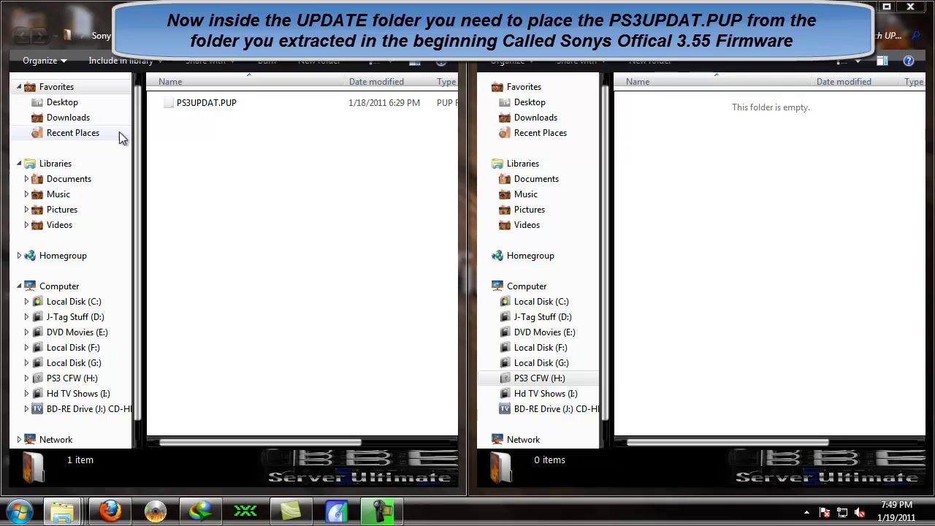
left_click_drag(224, 105, 778, 196)
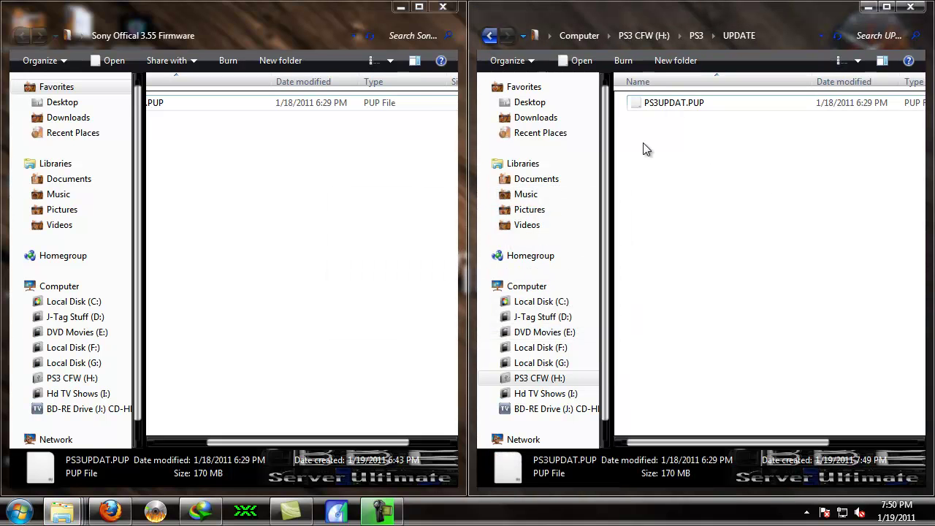
- Close the Sony Offical 3.55 Firmware and USB drive UPDATE folder windows
left_click(442, 7)
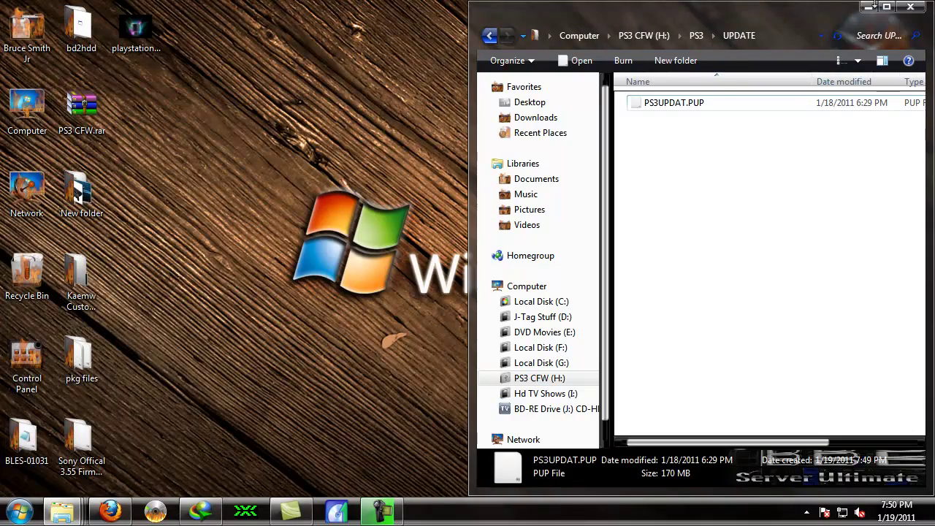
left_click(913, 8)
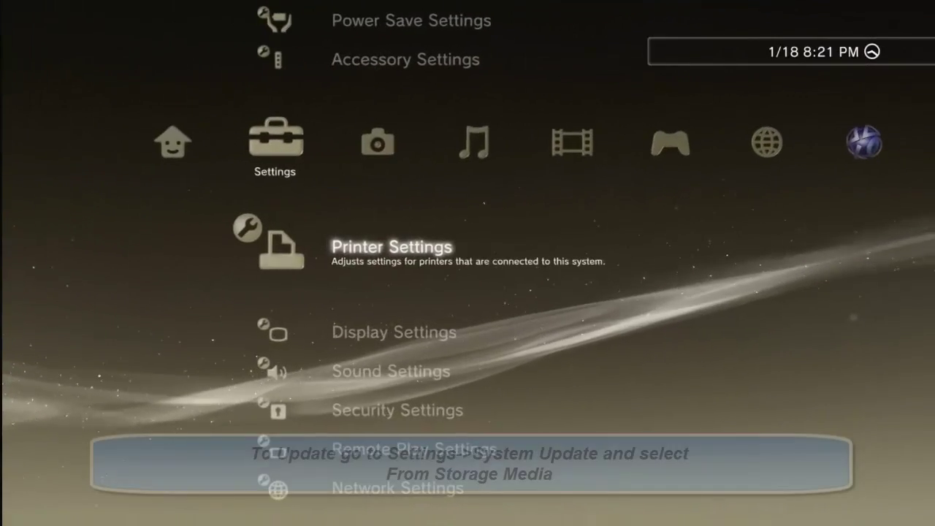
- On the PS3, start System Update from Settings and choose Update via Storage Media
key("Up")
key("Up")
key("Up")
key("Up")
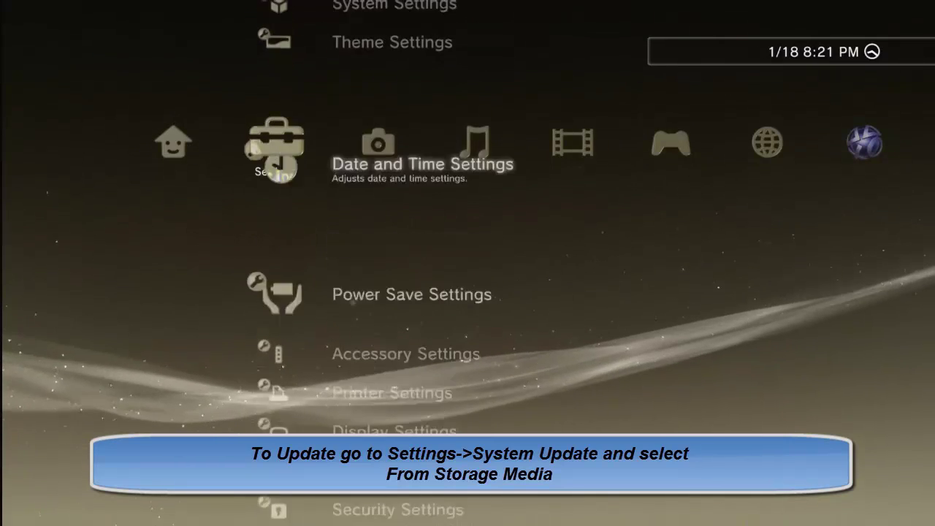
key("Up")
key("Up")
key("Up")
key("Up")
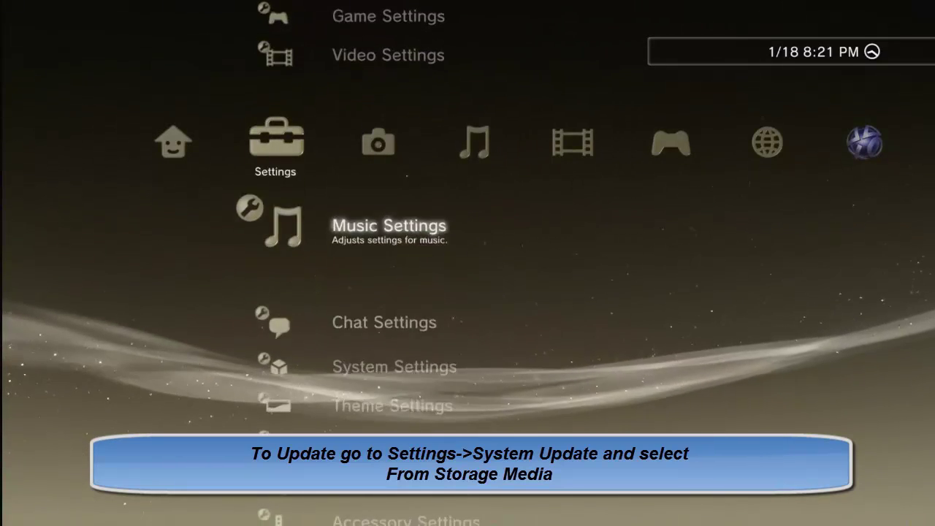
key("Up")
key("Up")
key("Return")
key("Down")
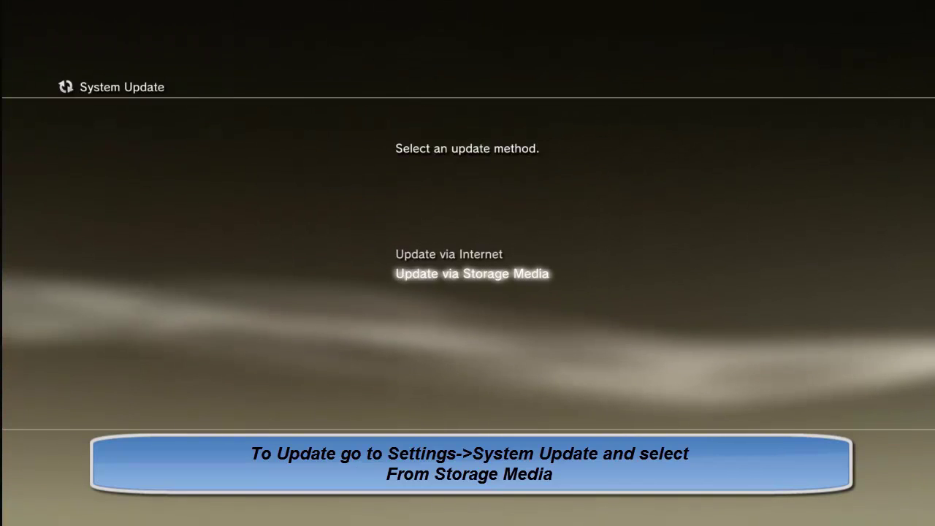
key("Return")
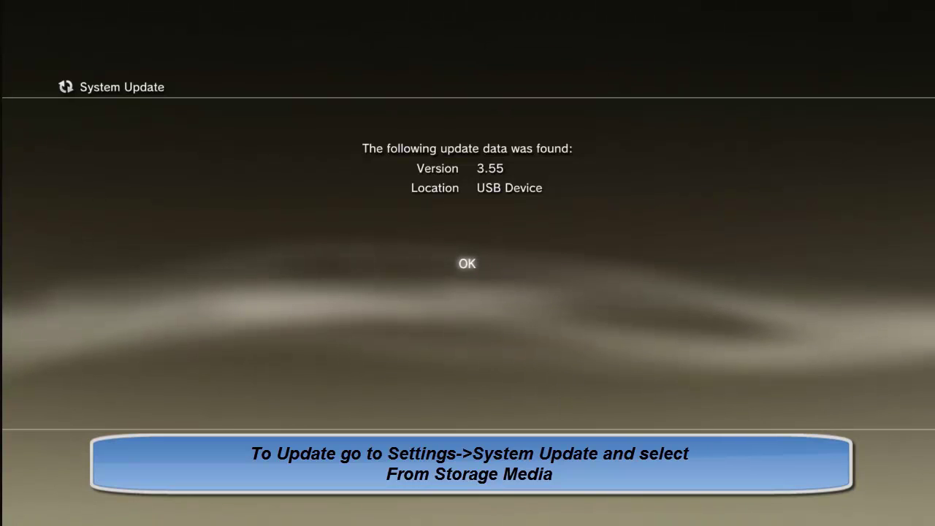
- Confirm the version 3.55 update data on the USB device, accept the user agreement and start the update
key("Return")
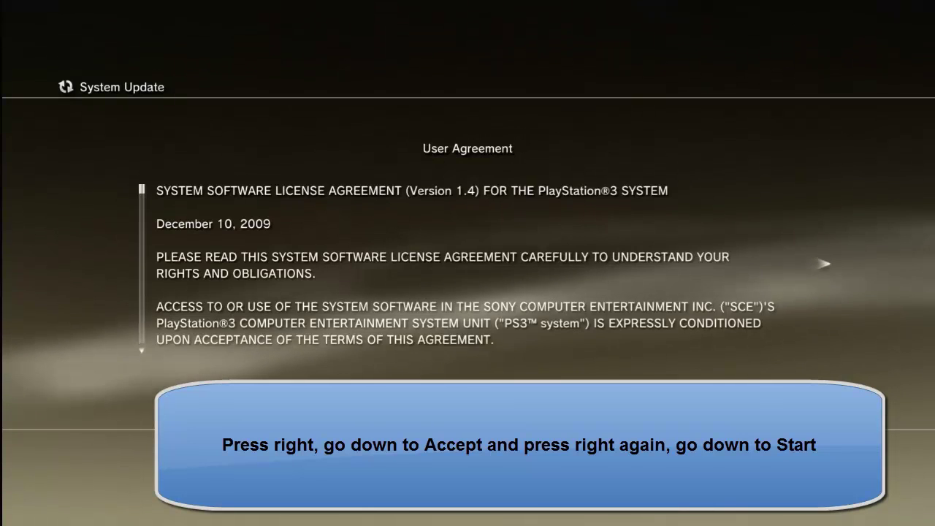
key("Right")
key("Down")
key("Right")
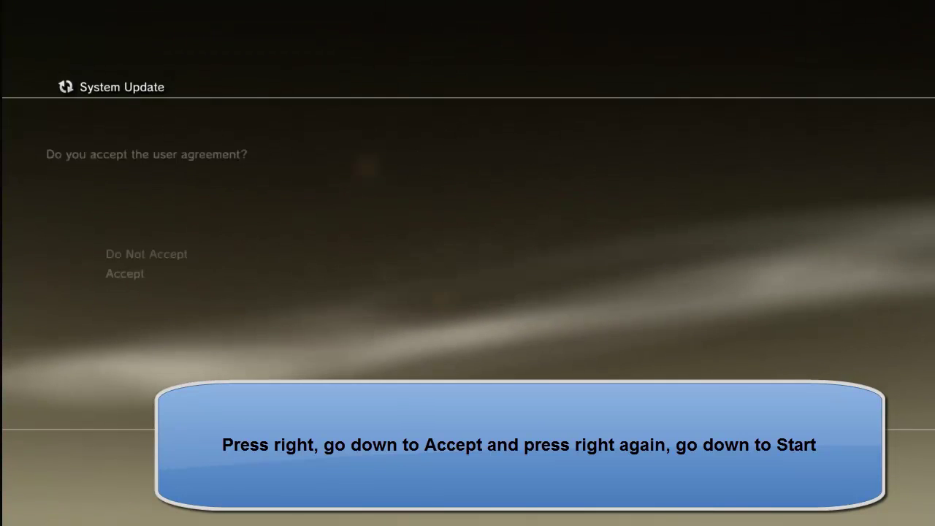
key("Return")
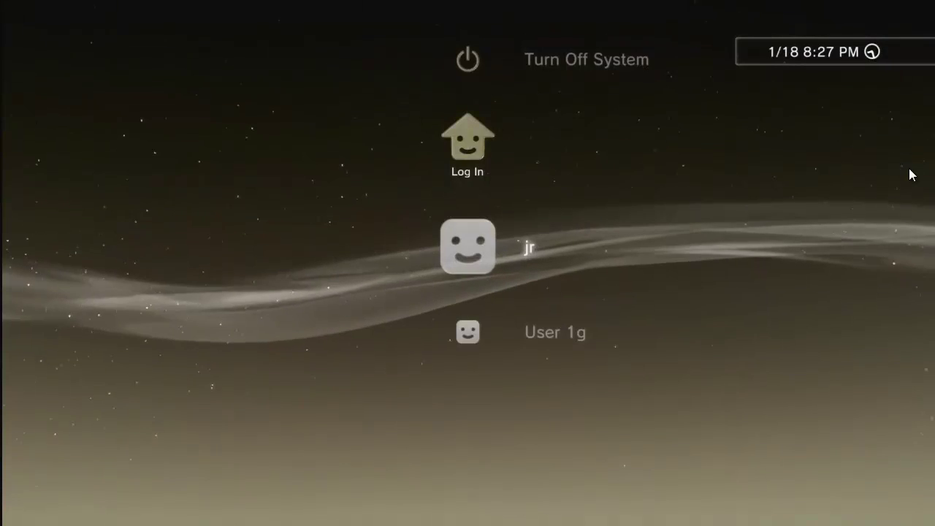
- Log in to the PS3 with the highlighted user account and go to the Settings category
key("Return")
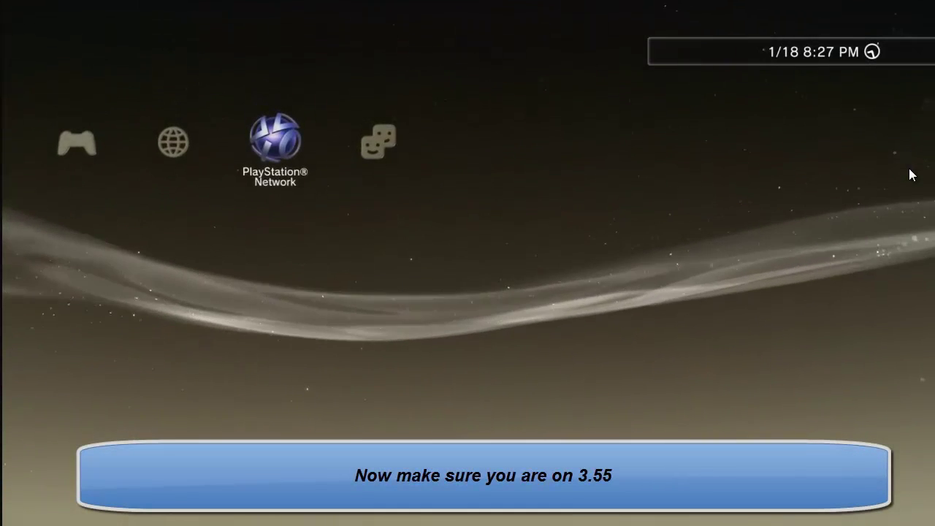
key("Left")
key("Left")
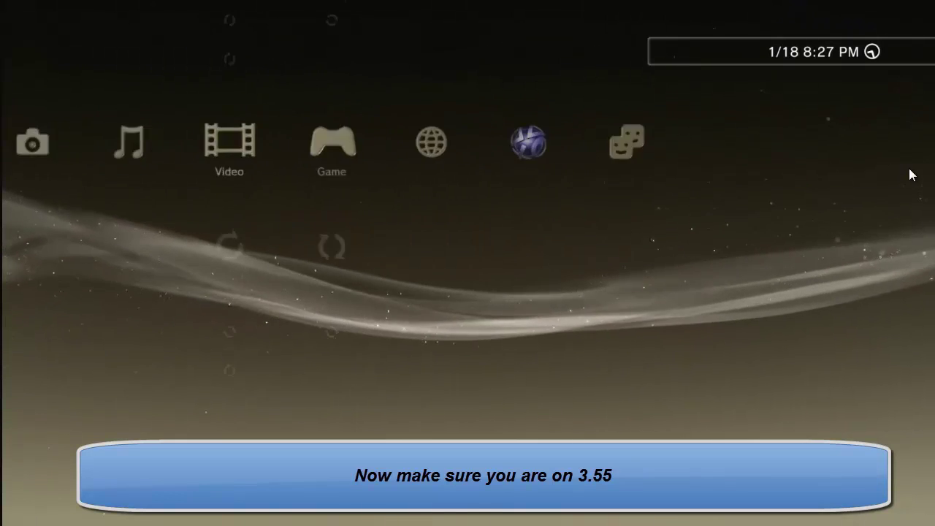
key("Left")
key("Left")
key("Left")
key("Left")
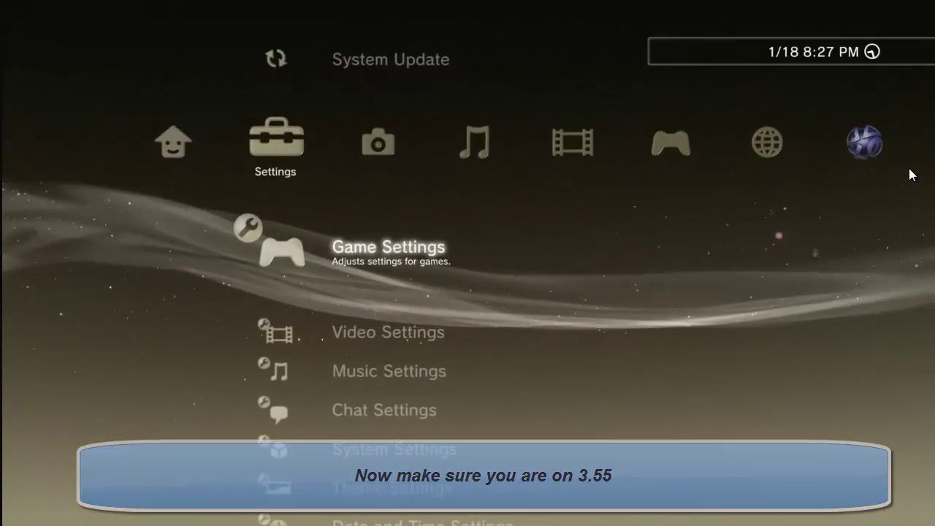
- Open System Information under System Settings, check the system software version, and go back
key("Down")
key("Down")
key("Down")
key("Down")
key("Down")
key("Up")
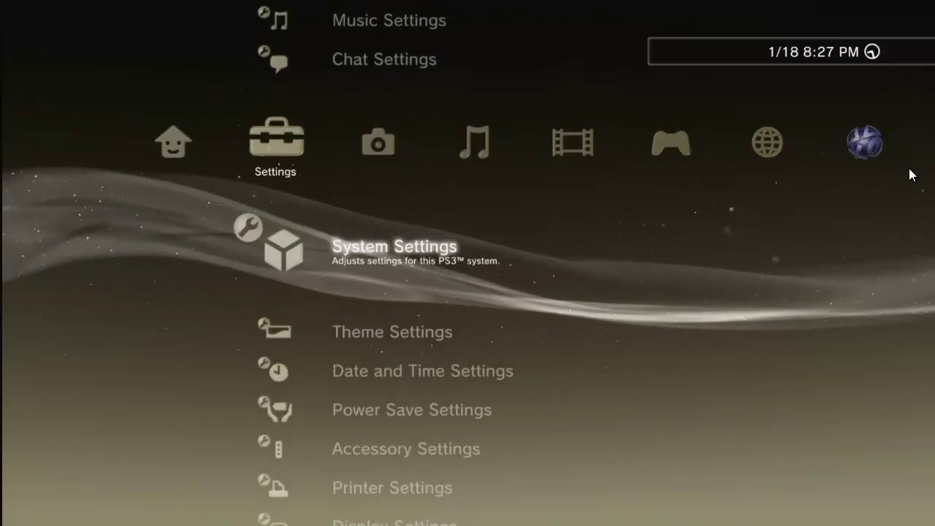
key("Return")
key("Down")
key("Down")
key("Down")
key("Down")
key("Down")
key("Down")
key("Down")
key("Down")
key("Down")
key("Down")
key("Down")
key("Down")
key("Down")
key("Down")
key("Down")
key("Down")
key("Down")
key("Down")
key("Return")
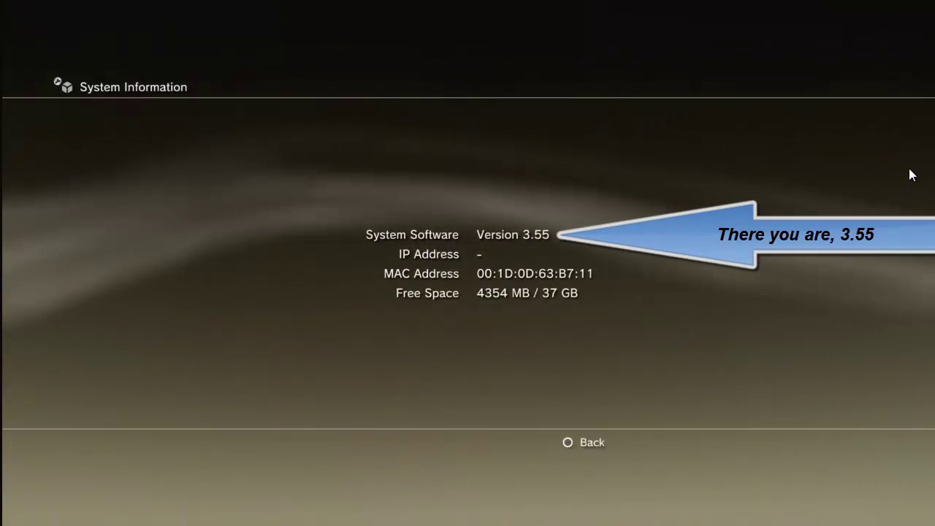
key("Escape")
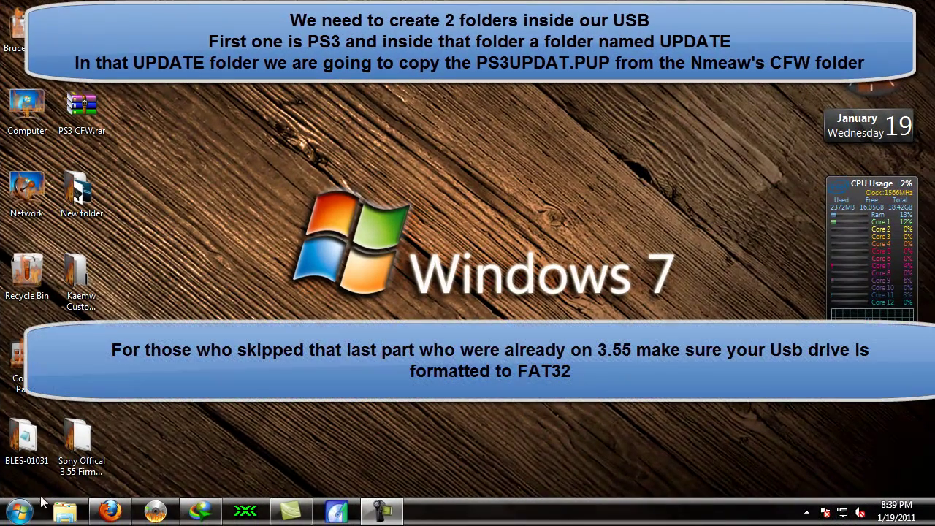
- On the PC, open Computer, check the PS3 CFW (H:) drive's file system, and open the drive
left_click(20, 511)
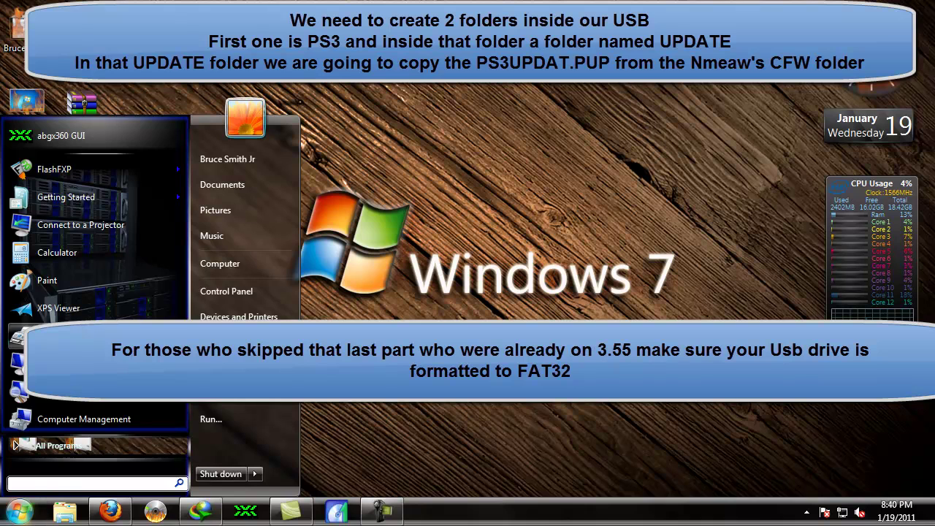
left_click(209, 265)
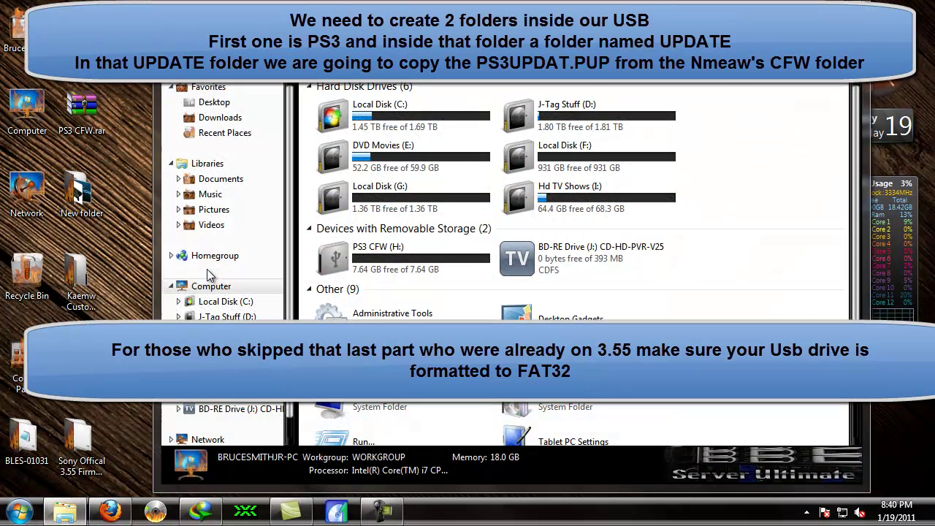
left_click(355, 257)
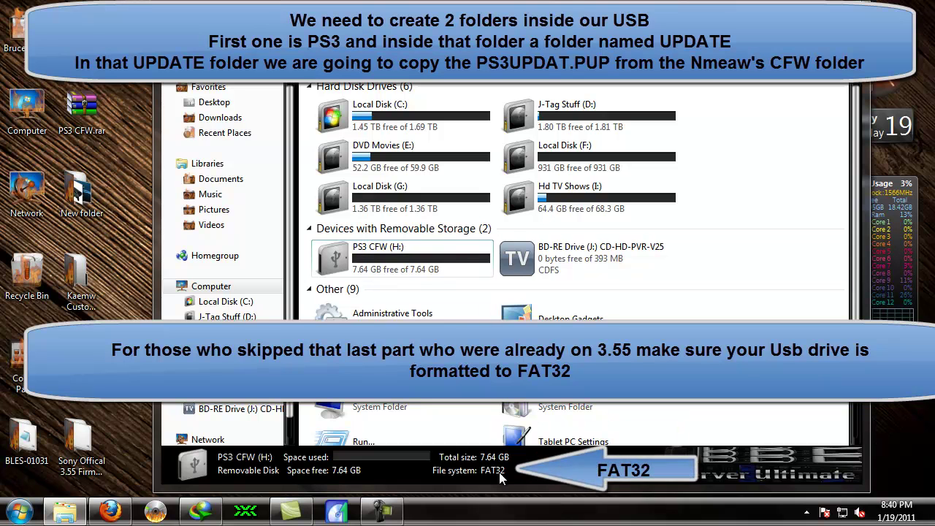
double_click(387, 264)
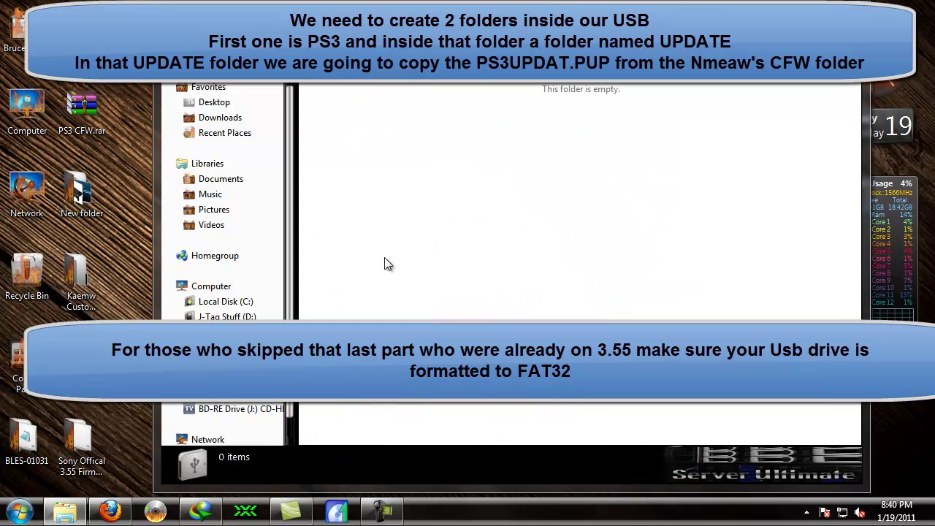
- Create a folder named PS3 in the root of the emptied PS3 CFW (H:) drive
right_click(424, 208)
mouse_move(553, 464)
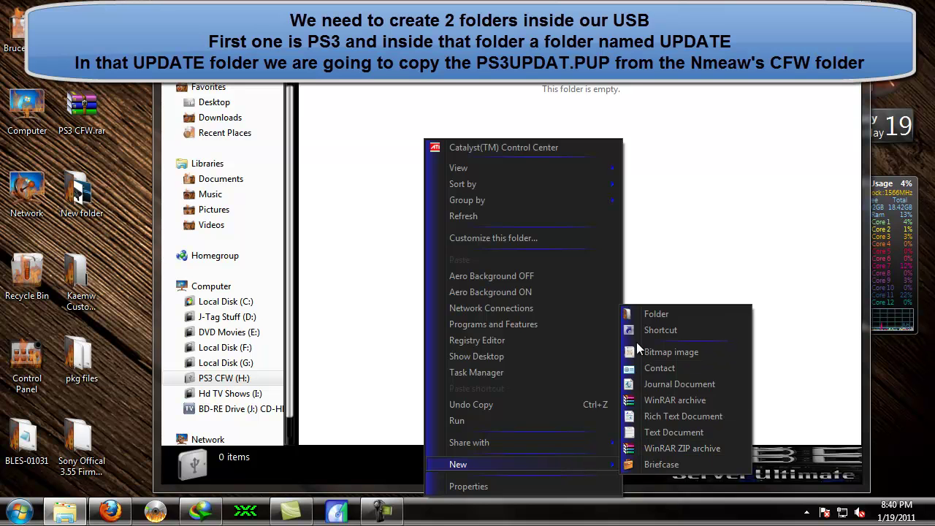
left_click(638, 313)
type("PS3")
key("Return")
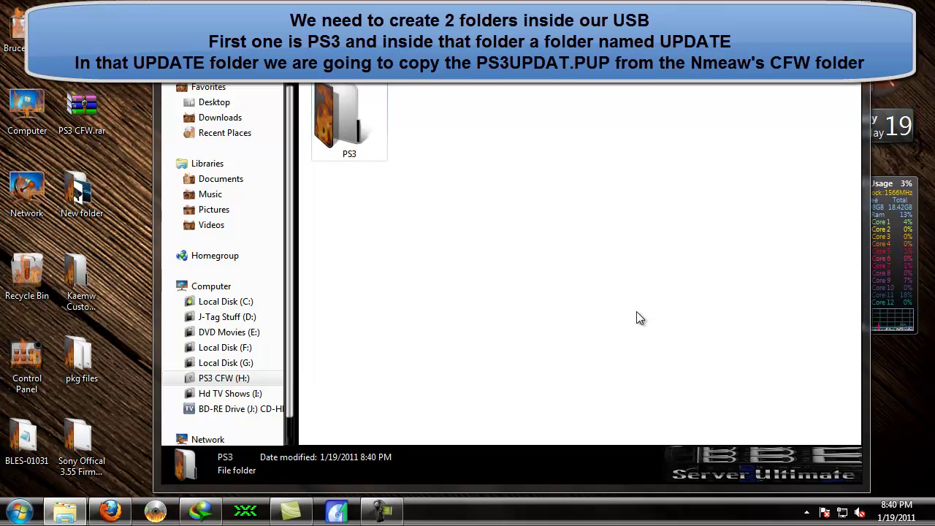
- Open the PS3 folder on the USB drive and create a folder named UPDATE inside it
double_click(343, 147)
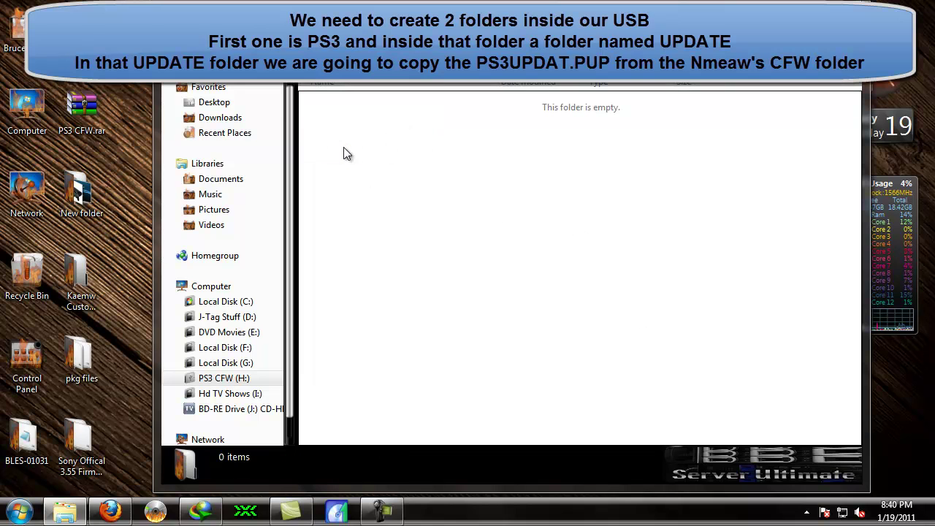
right_click(438, 235)
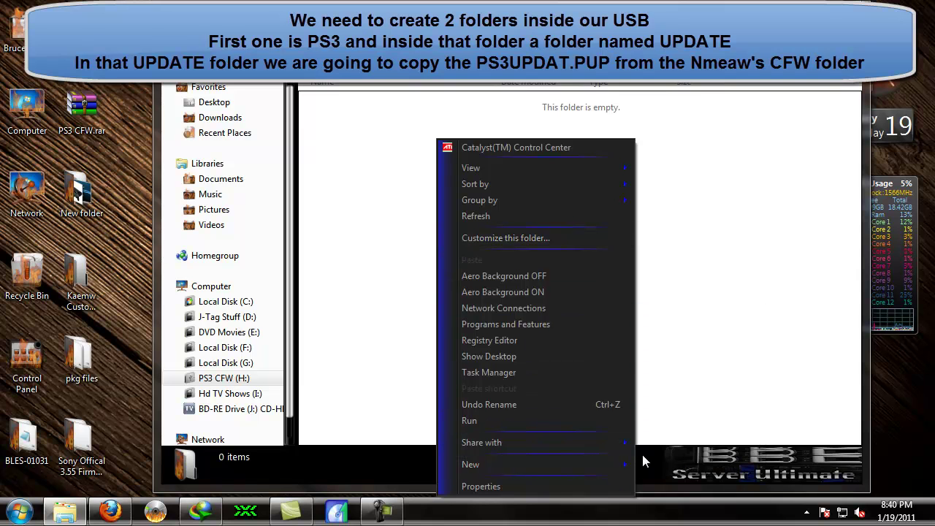
mouse_move(628, 464)
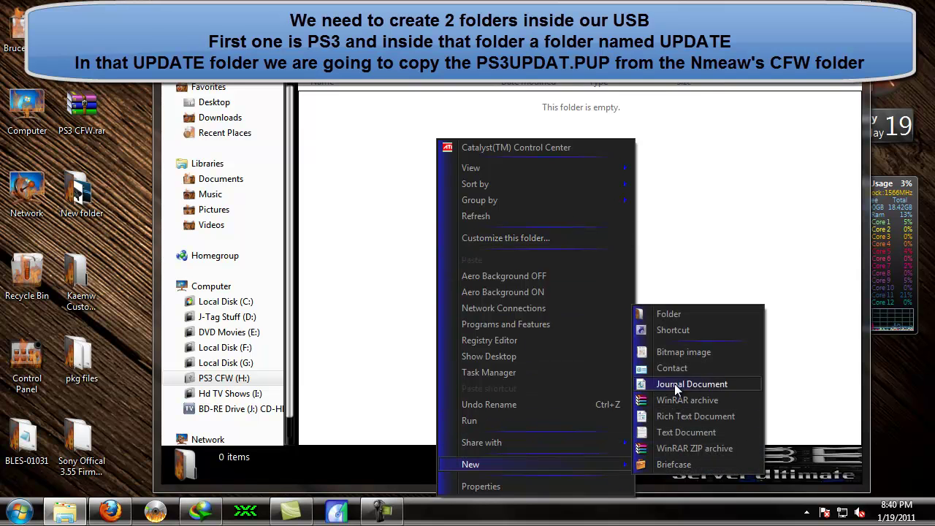
left_click(664, 319)
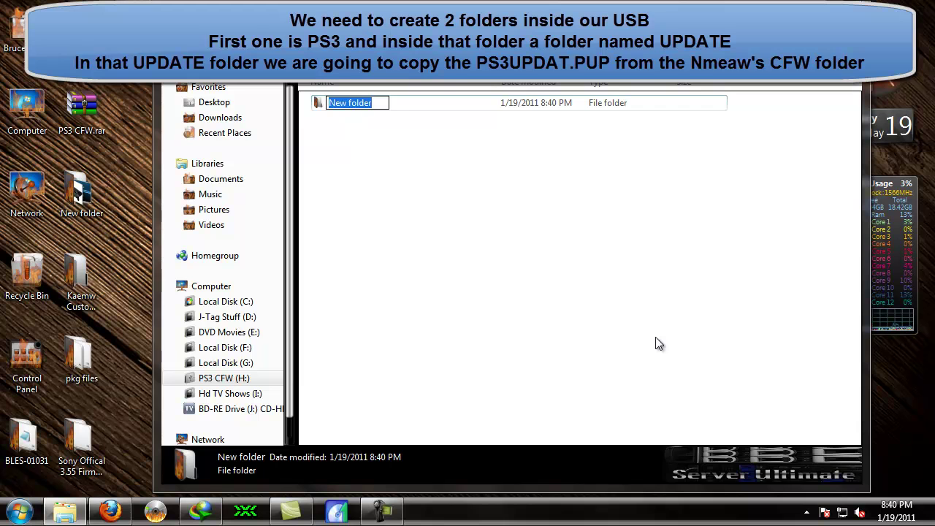
type("UP")
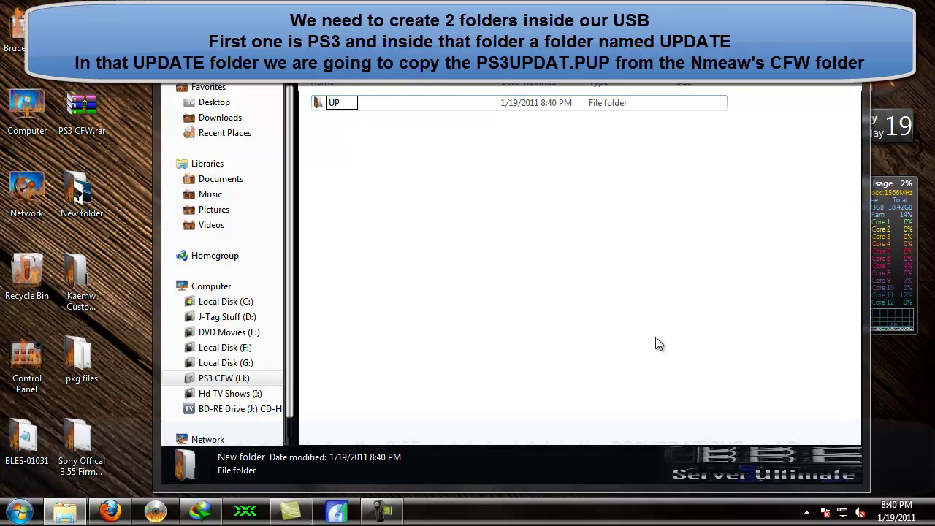
type("DATE")
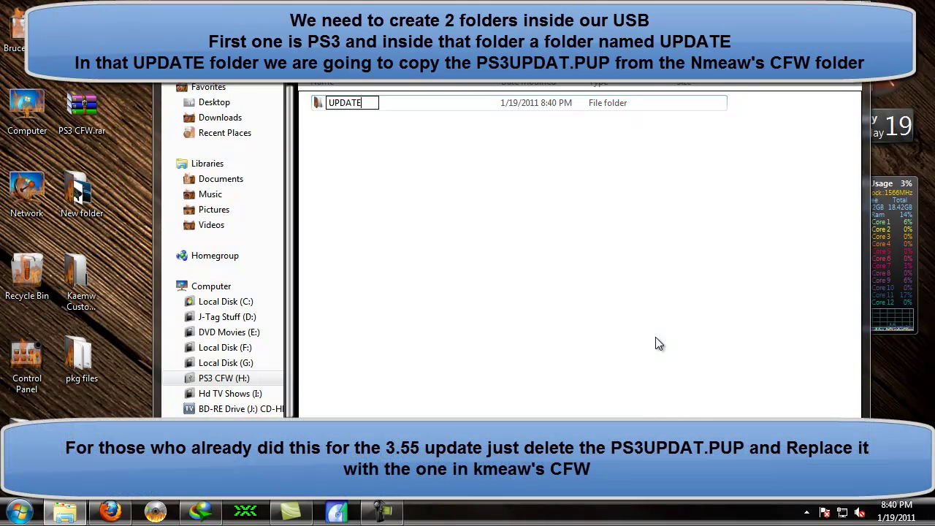
key("Return")
- Copy PS3UPDAT.PUP from the Kaemw Custom Firmware folder's UPDATE subfolder into the USB drive's PS3\UPDATE folder, then close both windows
key("Return")
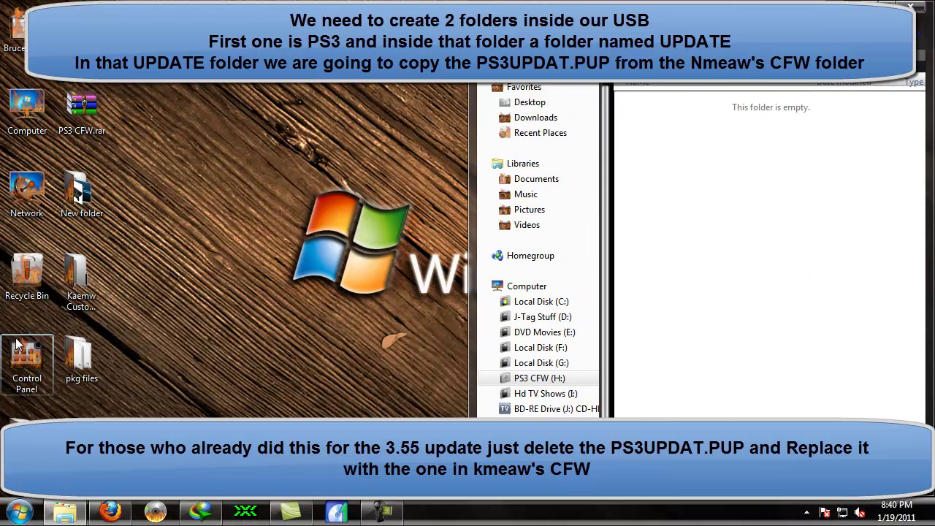
double_click(82, 281)
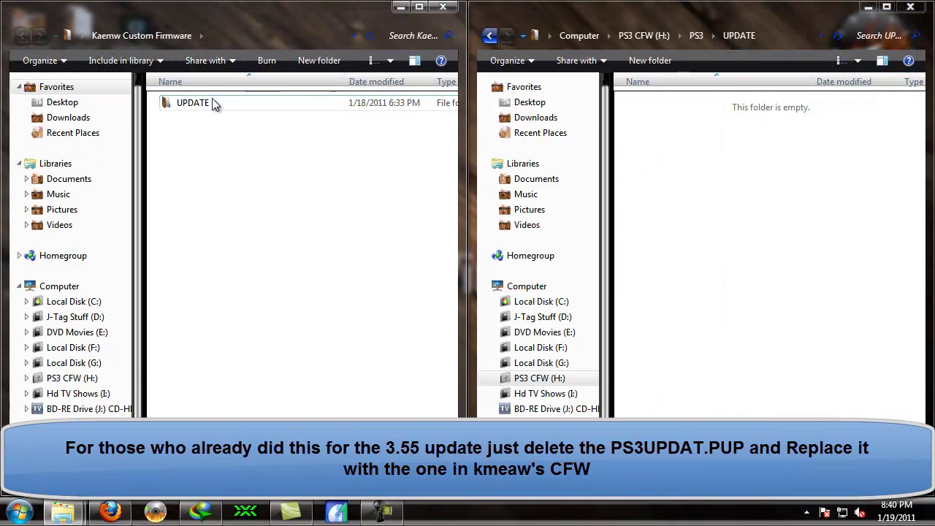
double_click(211, 102)
right_click(212, 106)
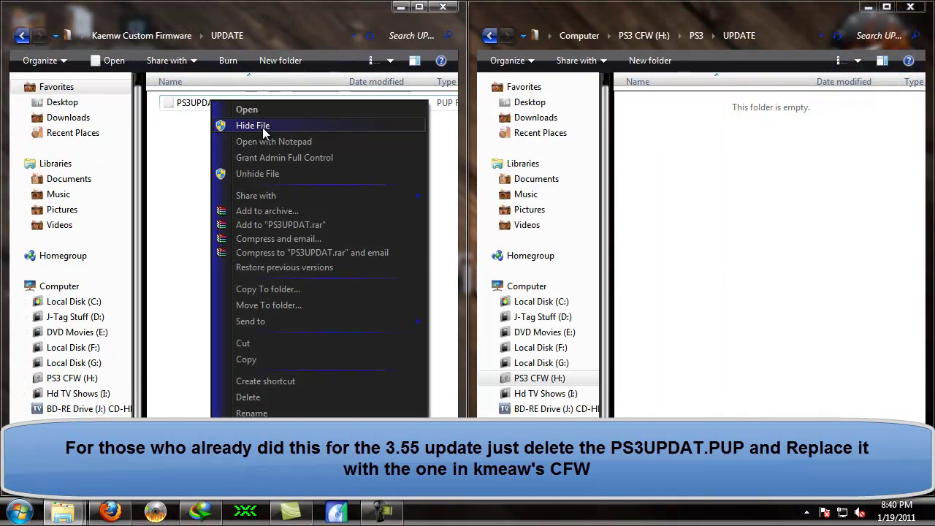
left_click(322, 358)
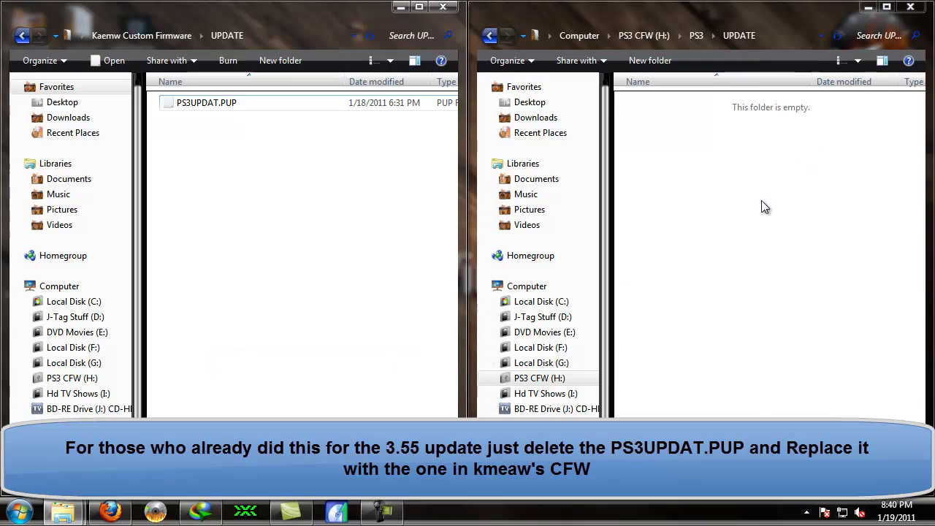
right_click(761, 201)
left_click(783, 260)
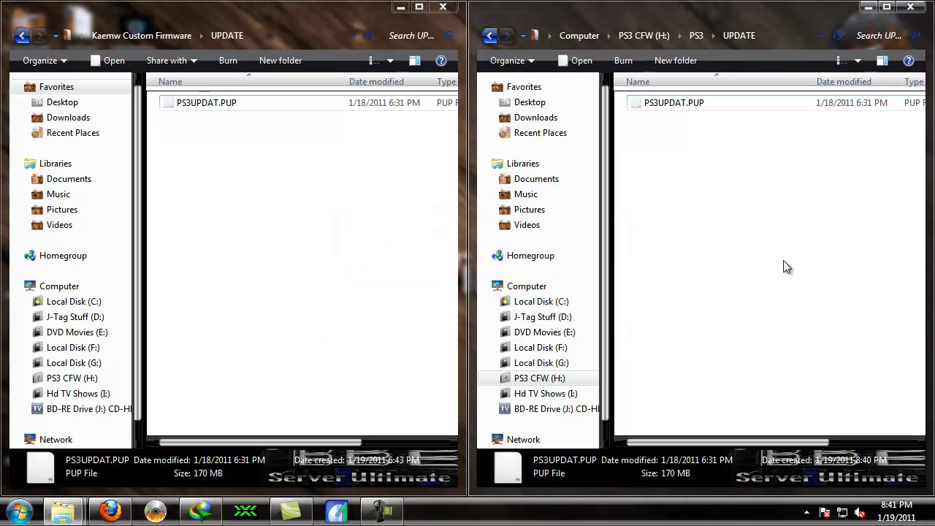
left_click(911, 8)
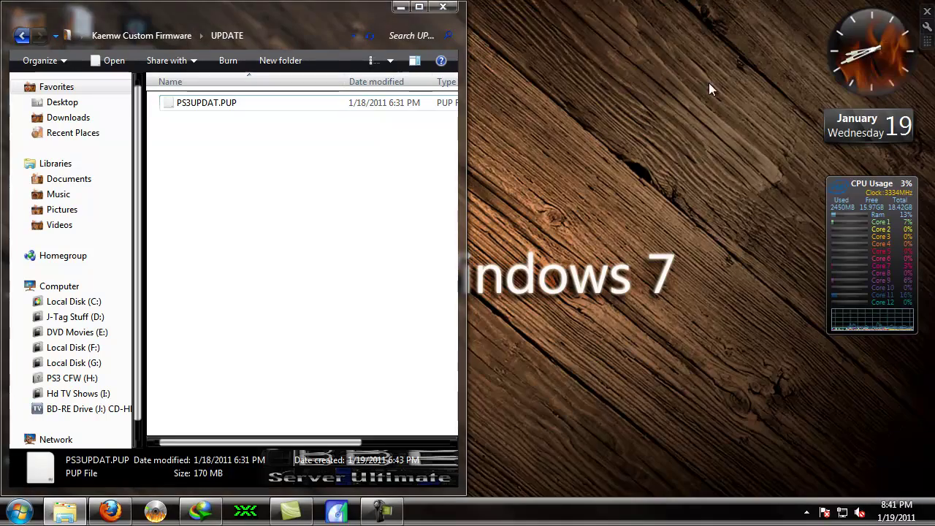
left_click(441, 7)
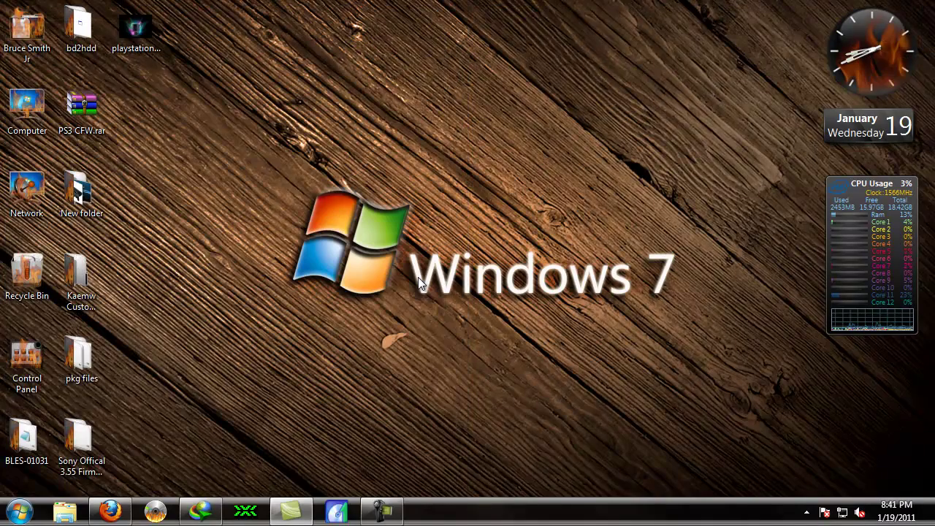